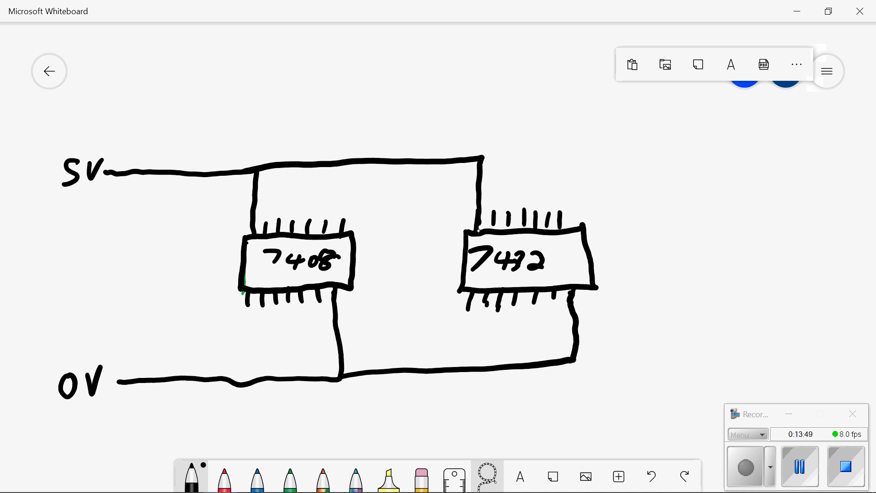
Write input labels A, B and C above the 5V line and wire A and B to the 7408's first two lower pins
mouse_move(112, 54)
mouse_down()
mouse_move(99, 91)
mouse_move(117, 92)
mouse_up()
drag(104, 80, 139, 85)
drag(190, 61, 192, 85)
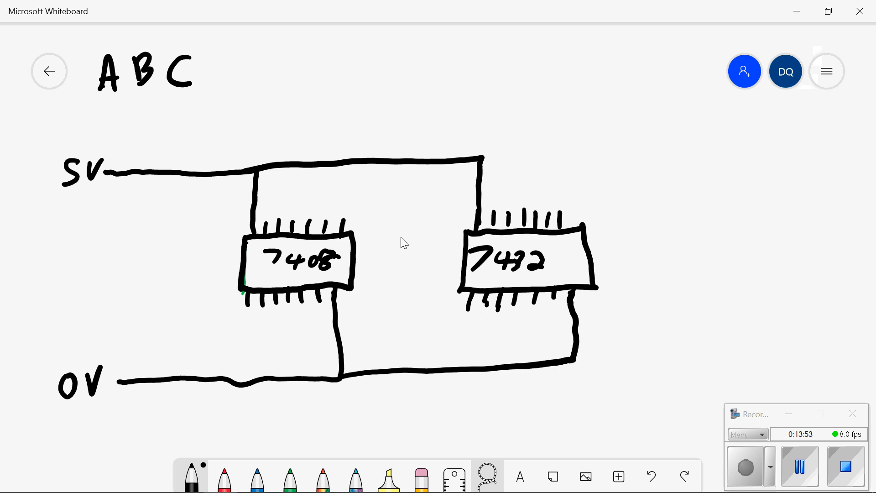
mouse_move(117, 98)
mouse_down()
mouse_move(136, 324)
mouse_move(243, 328)
mouse_move(255, 303)
mouse_up()
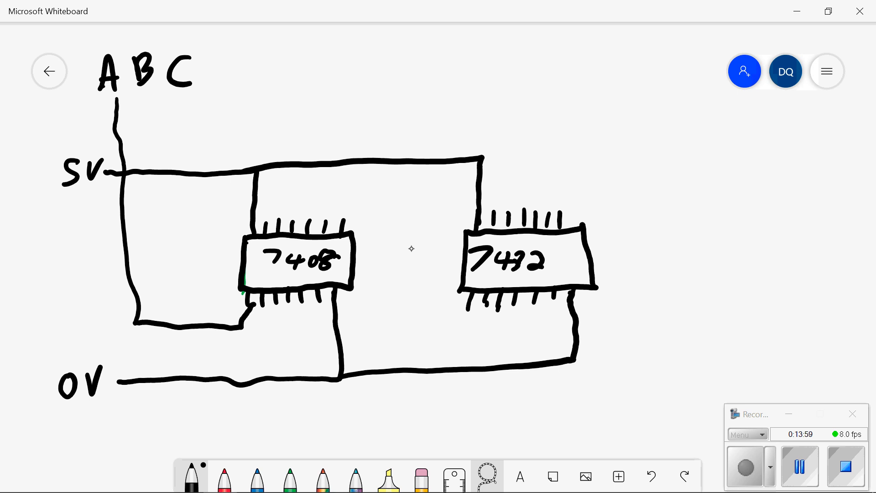
mouse_move(152, 89)
mouse_down()
mouse_move(180, 330)
mouse_move(224, 338)
mouse_move(266, 324)
mouse_move(271, 301)
mouse_up()
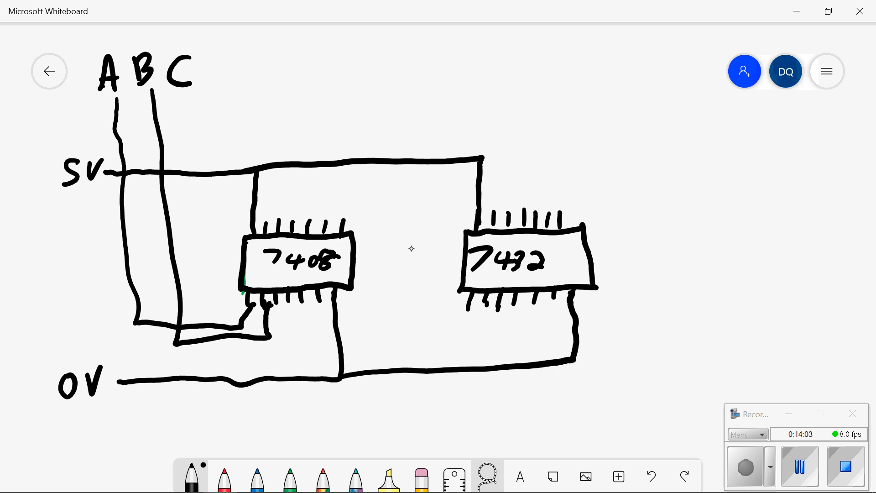
Erase the messy strokes around the 7408's second and third lower pins, and redraw both pins with B's wire joined to the second
click(422, 478)
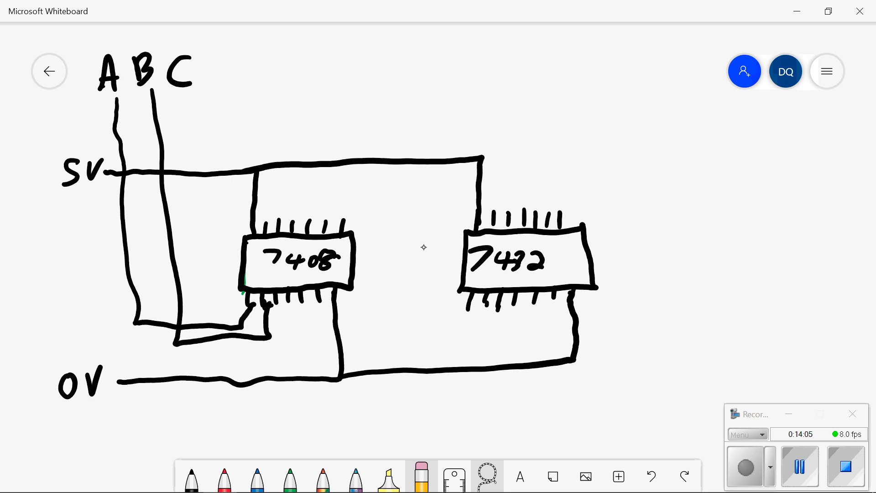
click(268, 312)
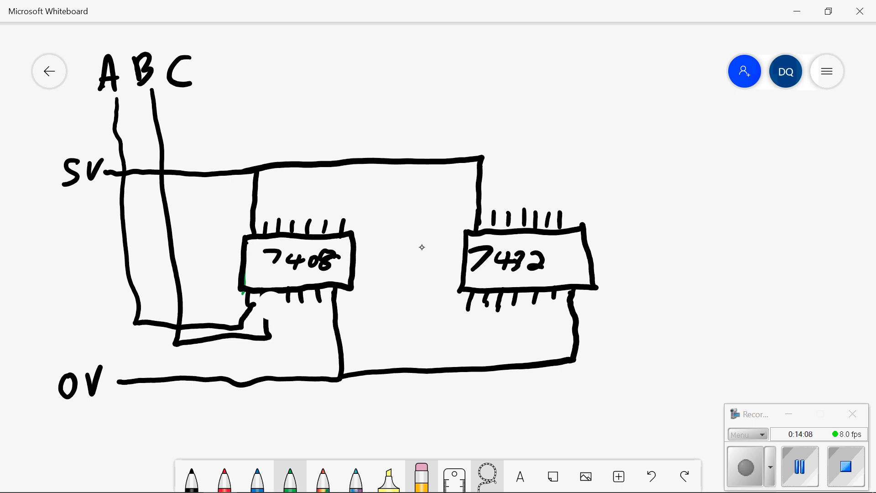
click(192, 478)
drag(263, 294, 269, 331)
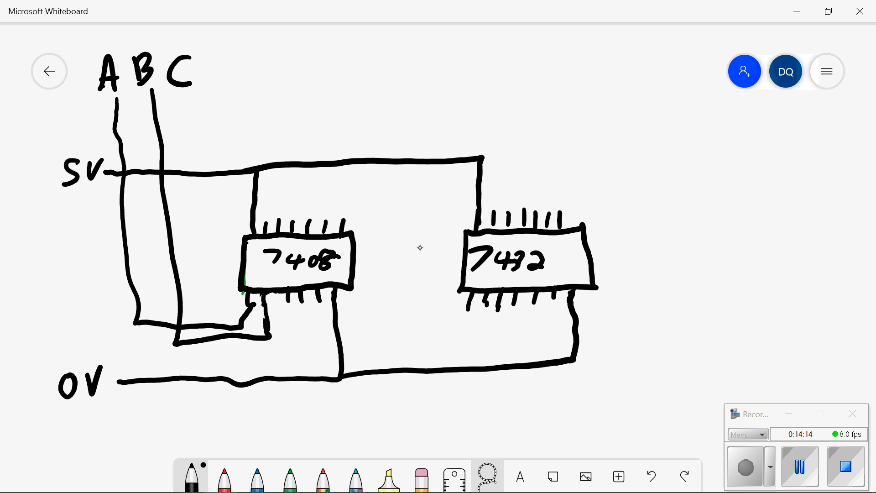
drag(277, 293, 276, 304)
Check the logic diagram in CircuitVerse, and in Microsoft Whiteboard draw a black wire from input C to the 7432's first lower pin
key(alt+Tab)
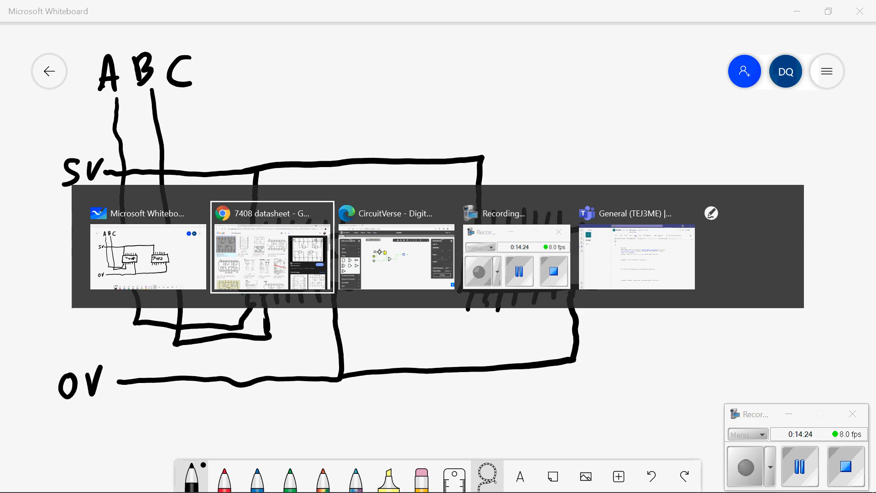
key(alt+Tab)
key(alt+Tab)
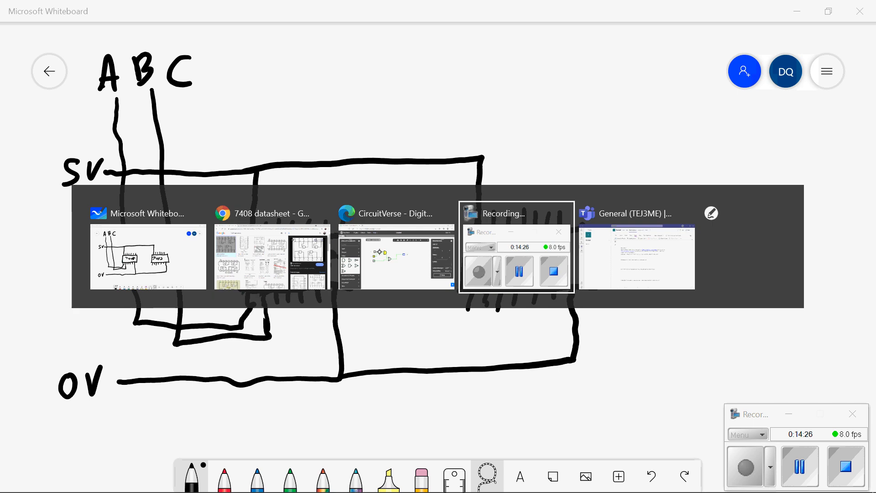
key(alt+Tab)
key(alt+Tab)
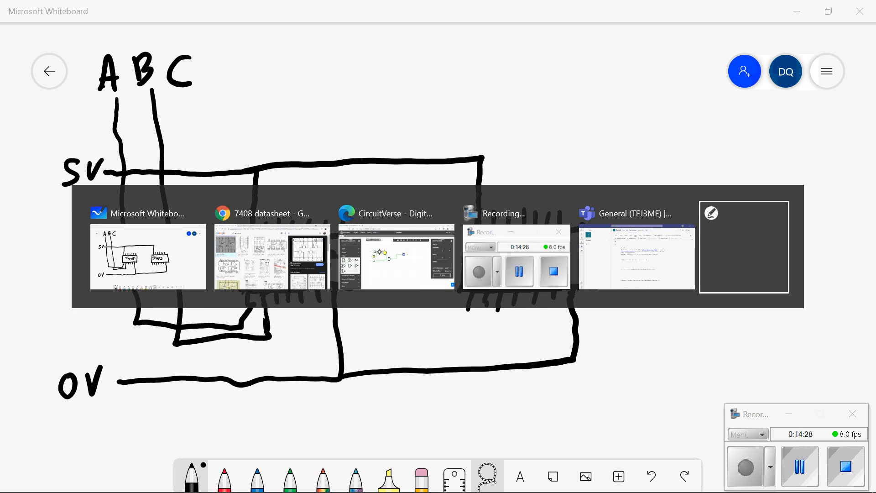
key(alt+Tab)
key(alt+Tab)
key(alt+Tab)
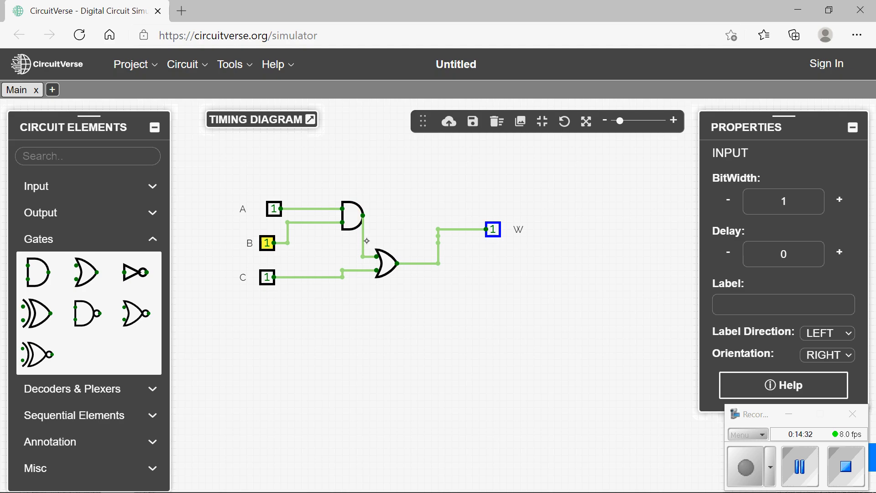
key(alt+Tab)
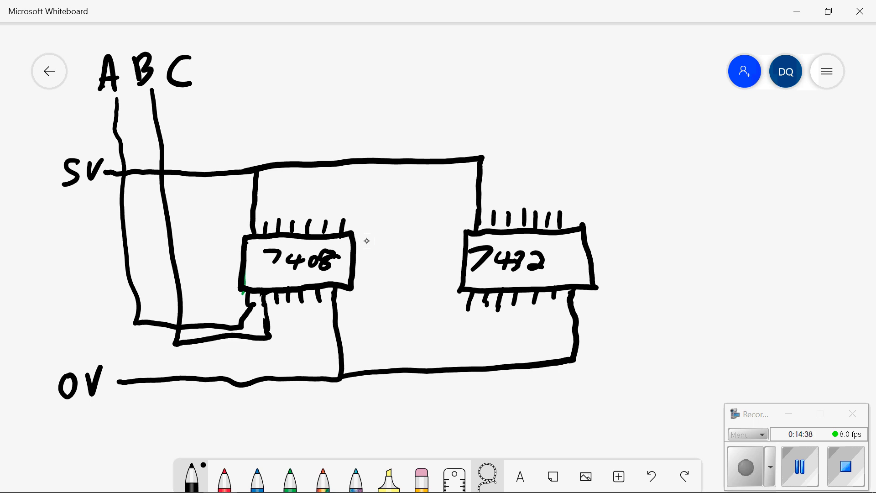
mouse_move(187, 87)
mouse_down()
mouse_move(196, 201)
mouse_move(391, 194)
mouse_move(410, 203)
mouse_move(413, 292)
mouse_move(437, 321)
mouse_move(464, 320)
mouse_move(468, 303)
mouse_up()
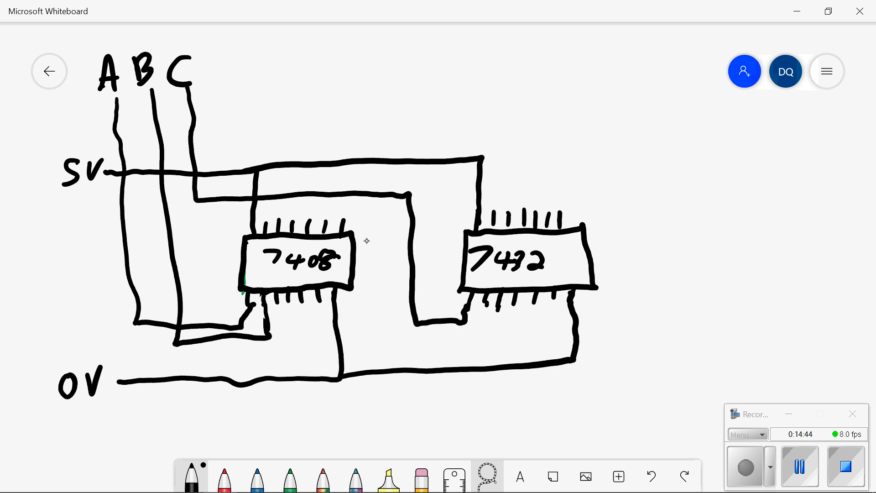
Recheck the CircuitVerse circuit, and on the whiteboard connect the 7408's third lower pin to the 7432's second lower pin
key(alt+Tab)
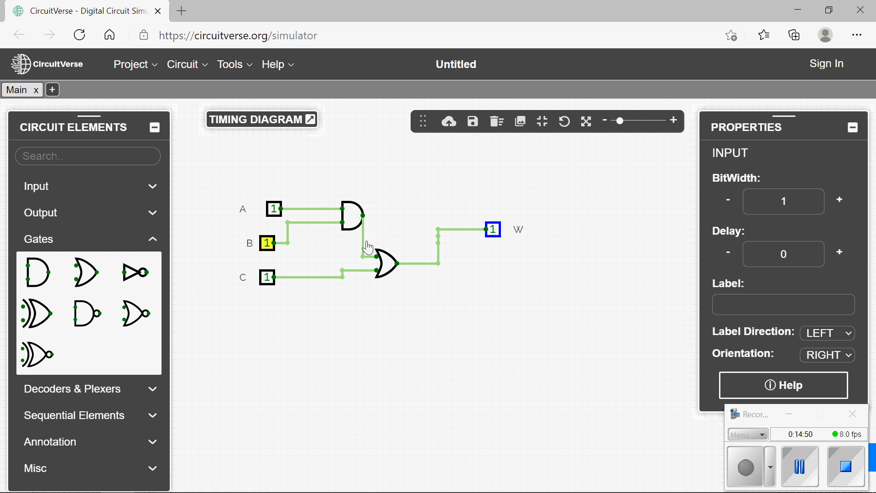
key(alt+Tab)
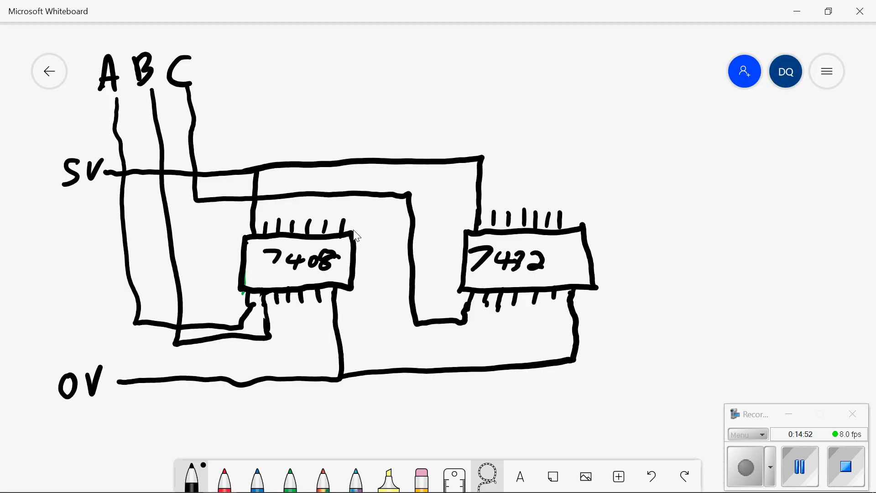
mouse_move(276, 295)
mouse_down()
mouse_move(292, 350)
mouse_move(475, 339)
mouse_move(486, 305)
mouse_up()
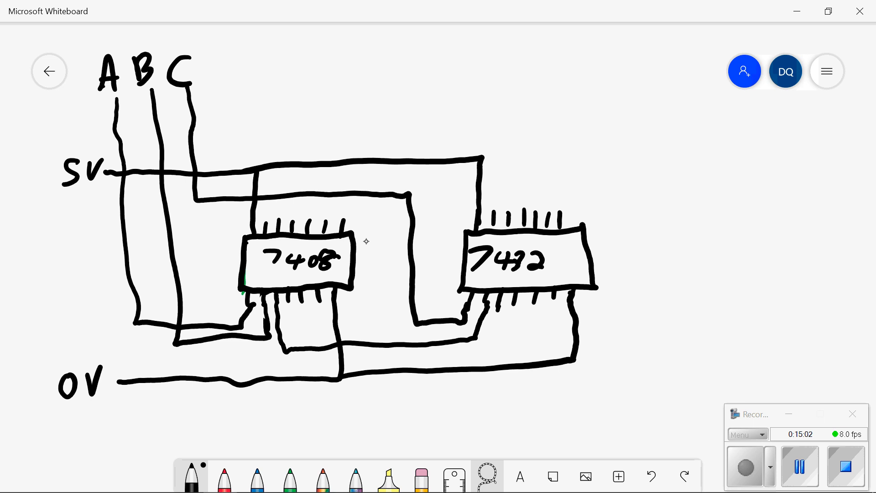
Compare with the CircuitVerse circuit, and on the whiteboard draw a wire from the 7432's third lower pin up to an output labelled W
key(alt+Tab)
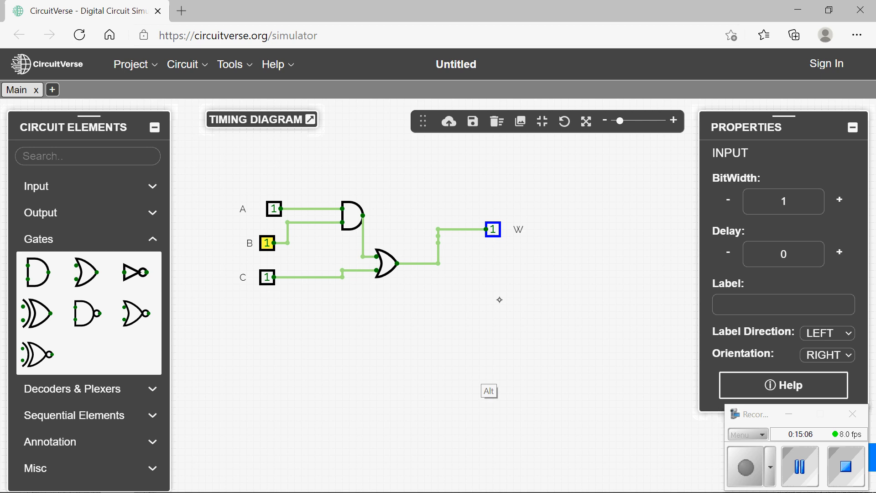
key(alt+Tab)
mouse_move(498, 306)
mouse_down()
mouse_move(508, 332)
mouse_move(601, 324)
mouse_move(641, 279)
mouse_move(636, 111)
mouse_up()
click(625, 76)
drag(624, 75, 659, 75)
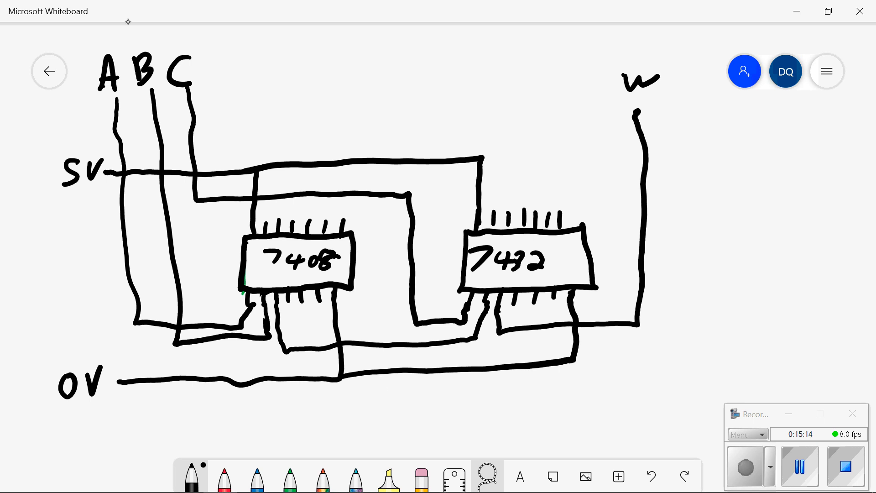
Write the heading "Inputs" by hand above the labels A, B and C
drag(128, 22, 148, 74)
drag(106, 55, 109, 83)
drag(91, 57, 116, 55)
drag(90, 83, 117, 76)
mouse_move(120, 85)
mouse_down()
mouse_move(133, 73)
mouse_move(166, 78)
mouse_up()
drag(175, 52, 171, 80)
mouse_move(162, 73)
mouse_down()
mouse_move(175, 69)
mouse_move(178, 86)
mouse_up()
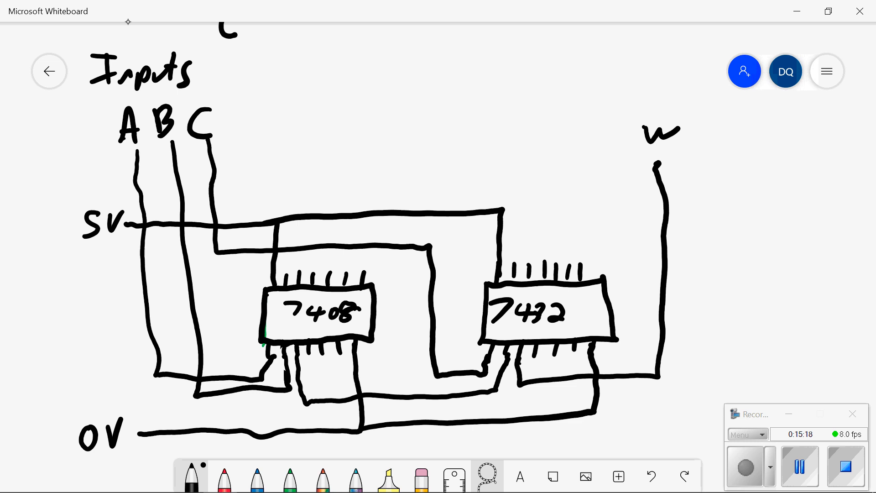
Write the heading "Output" by hand above the label W
drag(626, 83, 645, 104)
mouse_move(651, 79)
mouse_down()
mouse_move(647, 106)
mouse_move(660, 92)
mouse_up()
drag(658, 94, 690, 104)
mouse_move(702, 81)
mouse_down()
mouse_move(692, 107)
mouse_move(707, 89)
mouse_up()
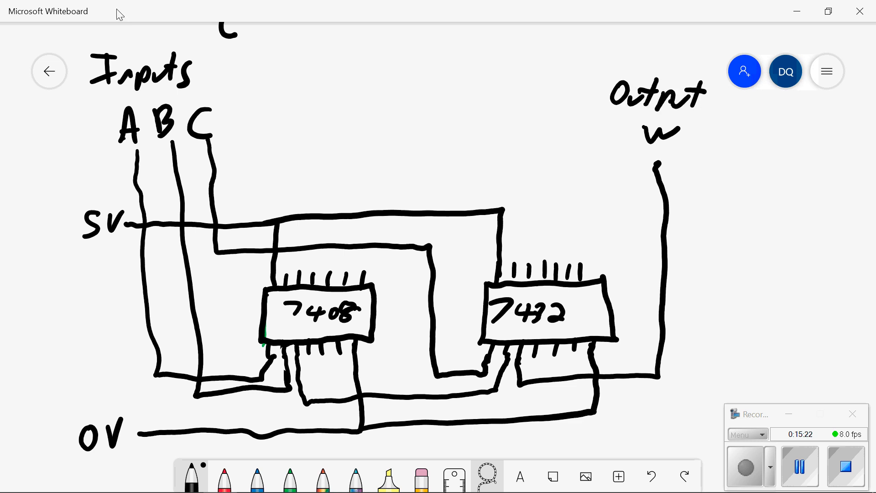
Review the wiring diagram against the 7408 pinout in Chrome's datasheet image results, and return to Microsoft Whiteboard
scroll(117, 12, down, 2)
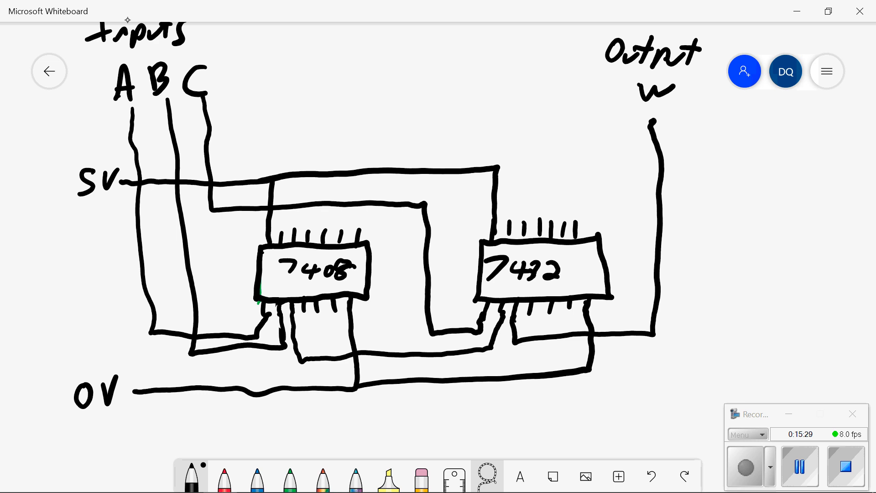
key(alt+Tab)
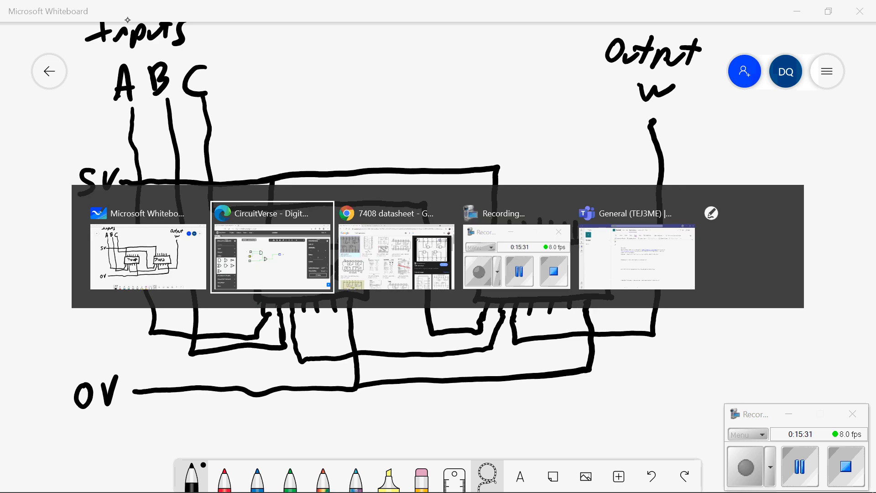
key(alt+Tab)
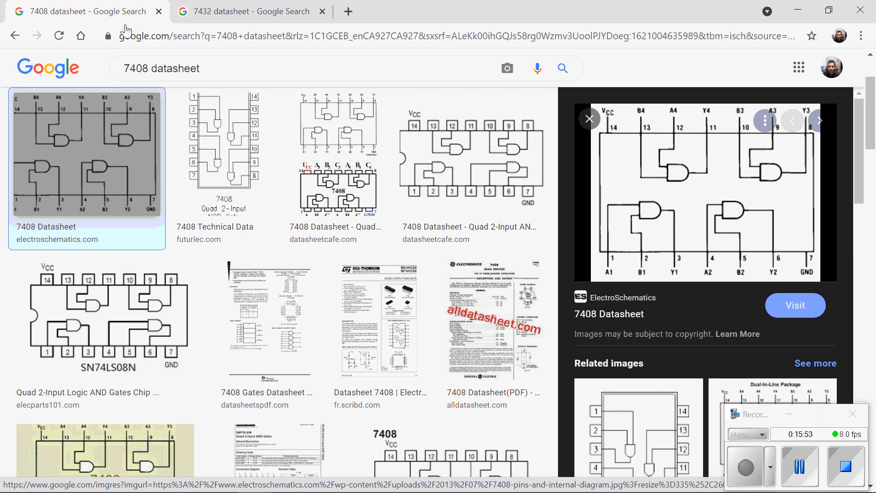
key(alt+Tab)
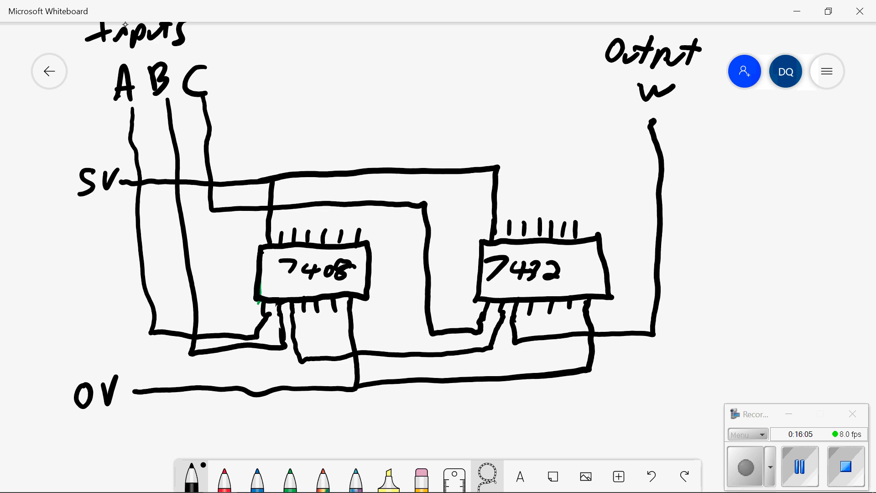
Switch to Microsoft Teams and open the tinkercad.com link in the class notebook's design brief
key(alt+Tab)
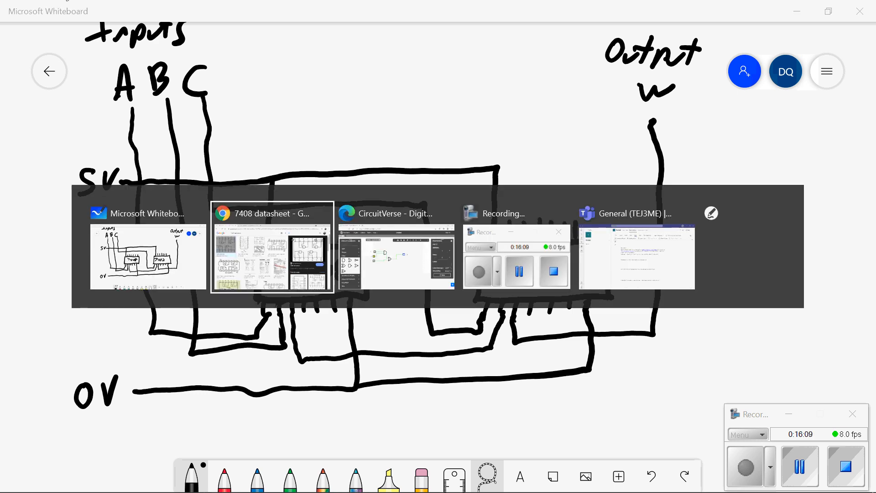
key(alt+Tab)
key(alt+Tab)
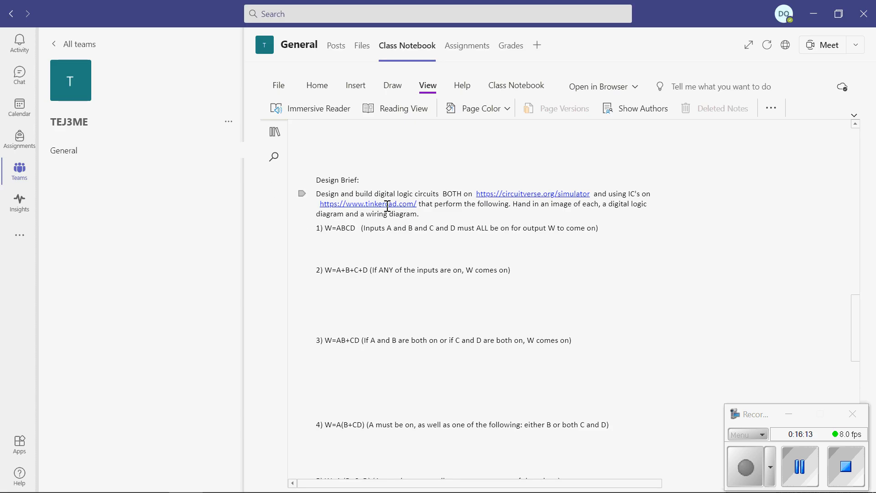
click(387, 206)
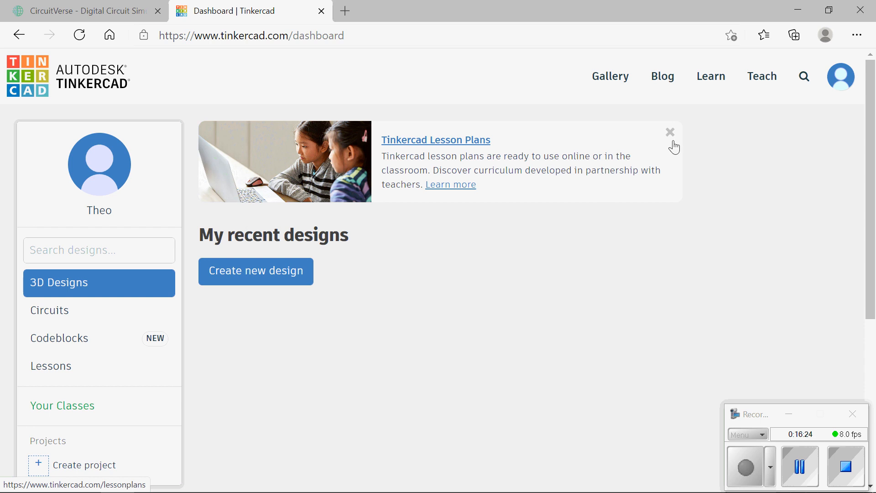
click(54, 313)
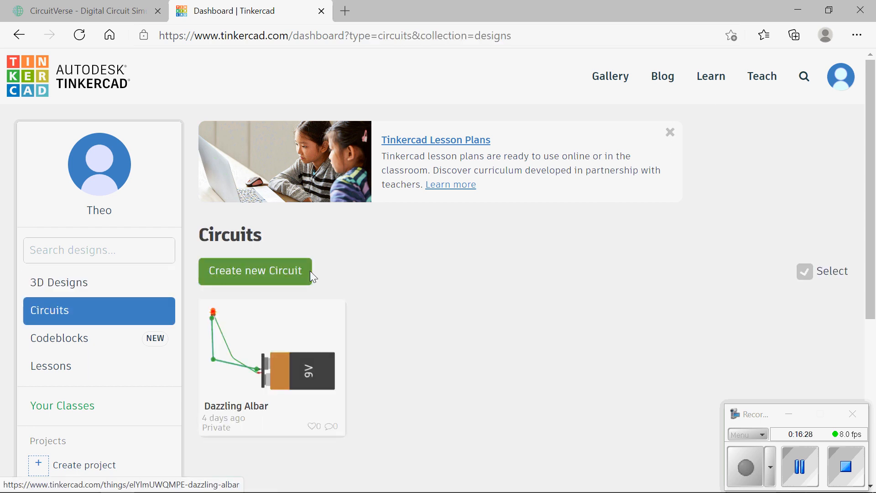
click(275, 273)
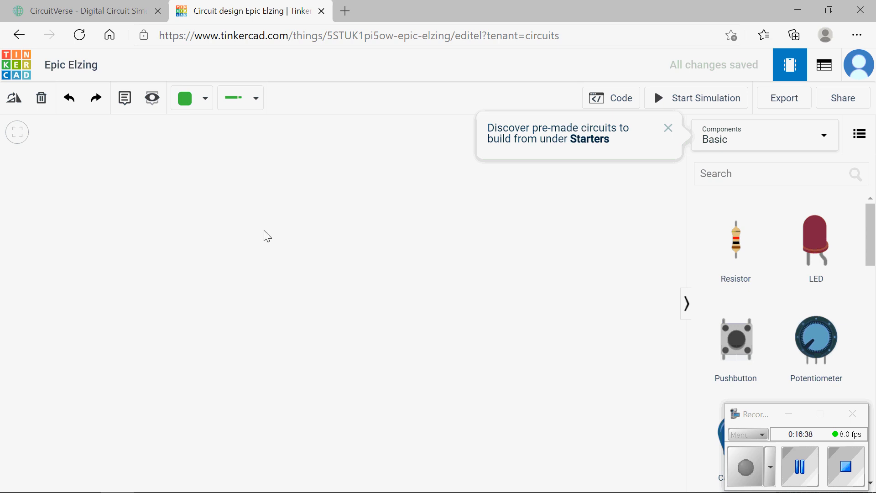
click(20, 73)
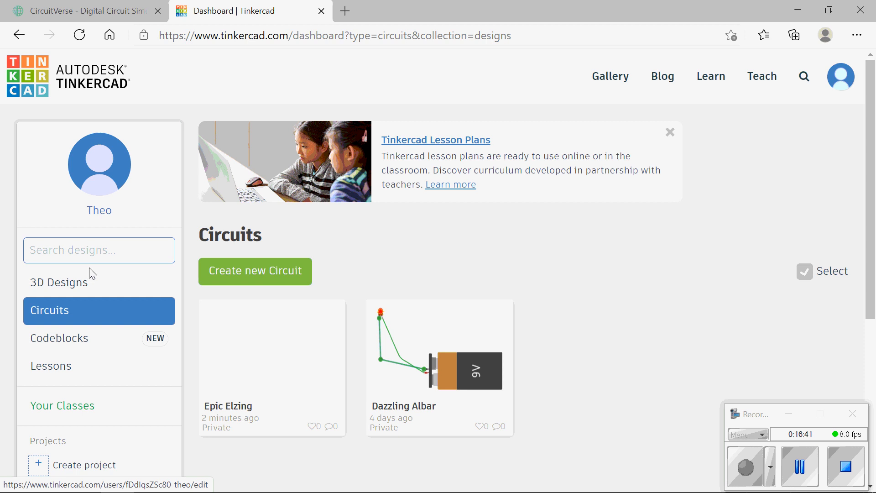
click(69, 281)
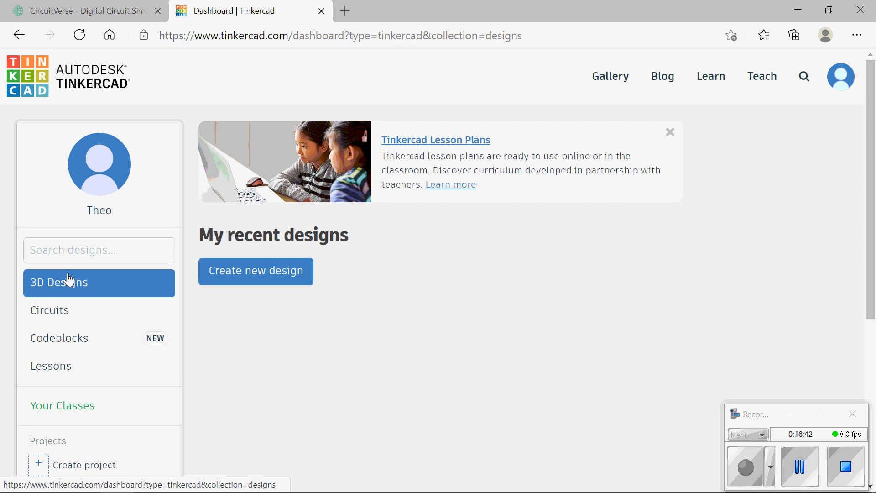
click(68, 338)
Create a new blank circuit from Tinkercad's Circuits section and place a small breadboard in the middle of the workspace
click(62, 314)
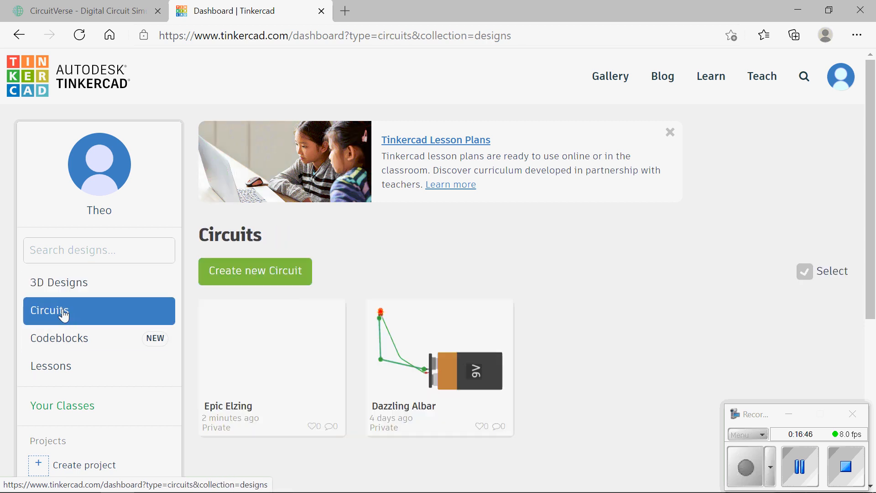
click(230, 276)
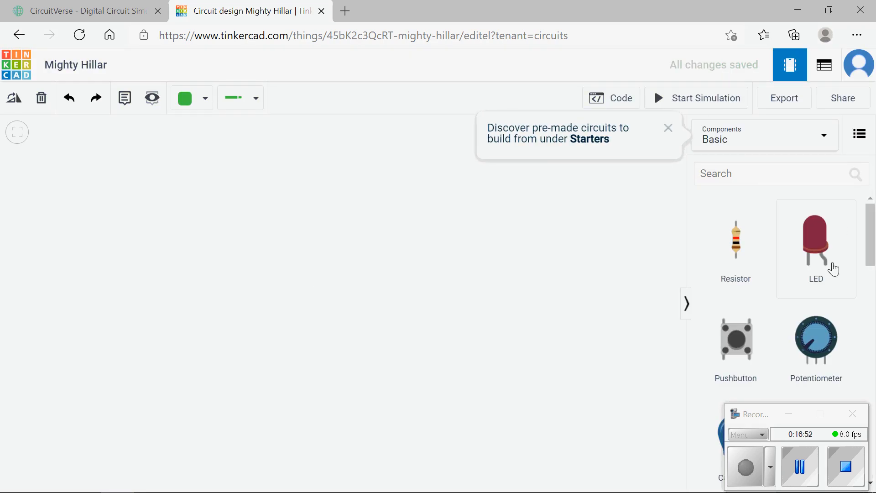
click(788, 414)
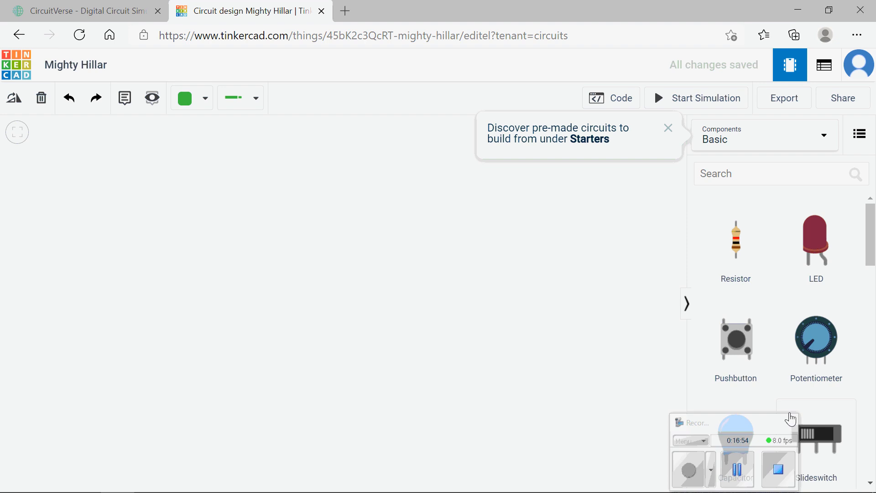
scroll(790, 313, down, 4)
scroll(791, 313, down, 4)
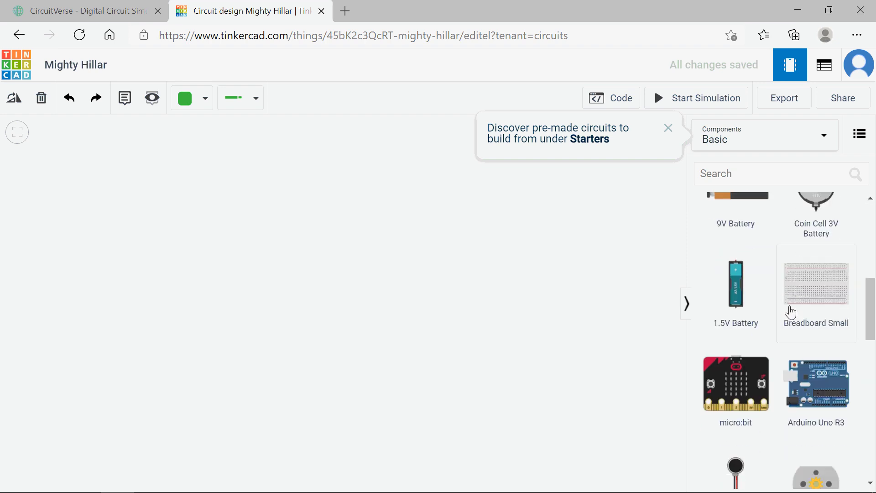
drag(821, 283, 342, 321)
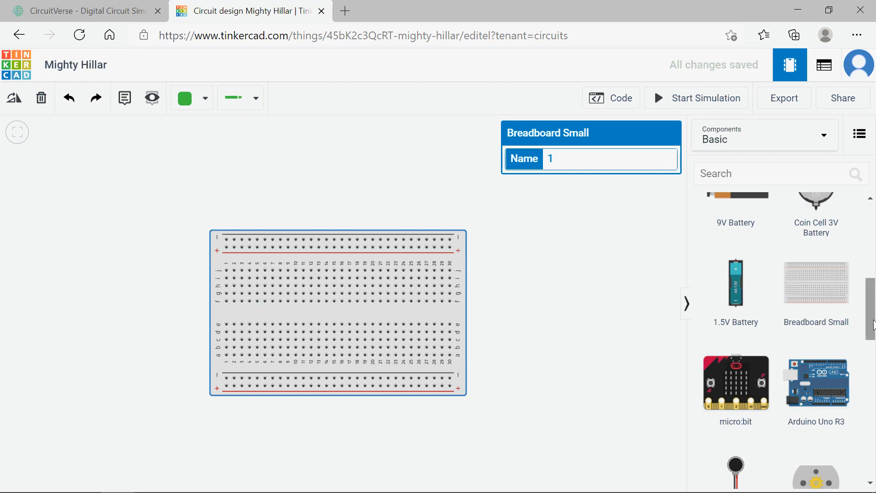
Look through the Basic components for logic gate chips, and switch the component library to All
scroll(819, 328, up, 8)
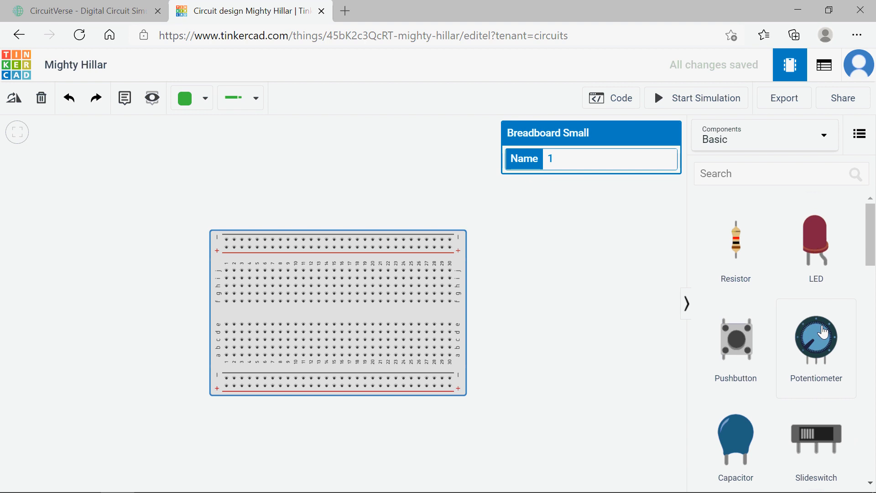
scroll(840, 342, down, 12)
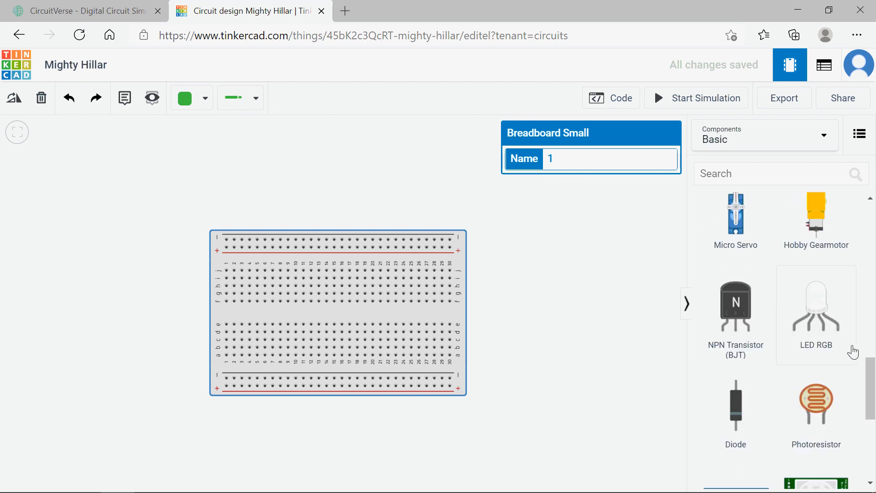
scroll(852, 353, down, 7)
scroll(793, 347, up, 4)
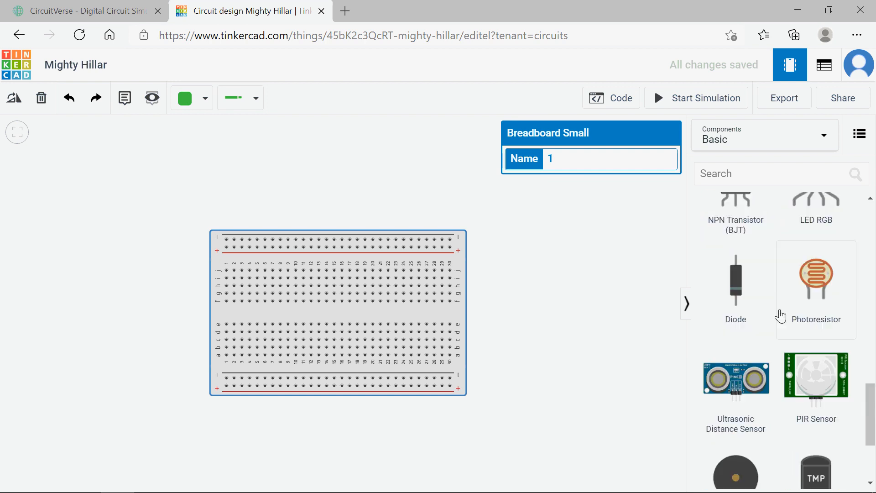
scroll(780, 314, up, 2)
click(825, 136)
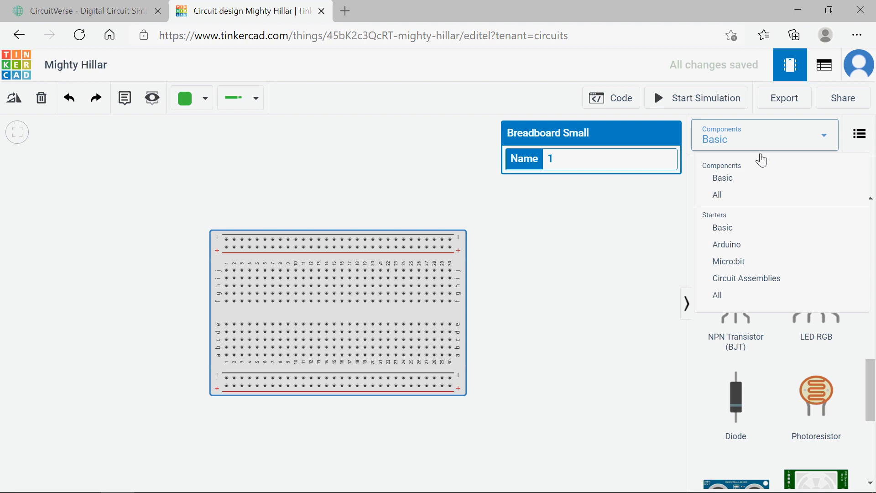
click(736, 205)
Look through the full component library, especially the Integrated Circuits section, for an AND gate chip
scroll(816, 364, down, 5)
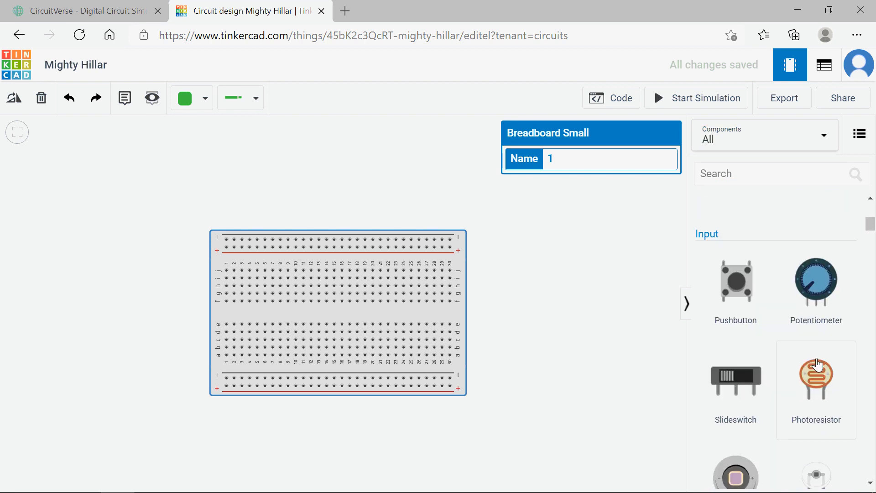
scroll(817, 365, down, 15)
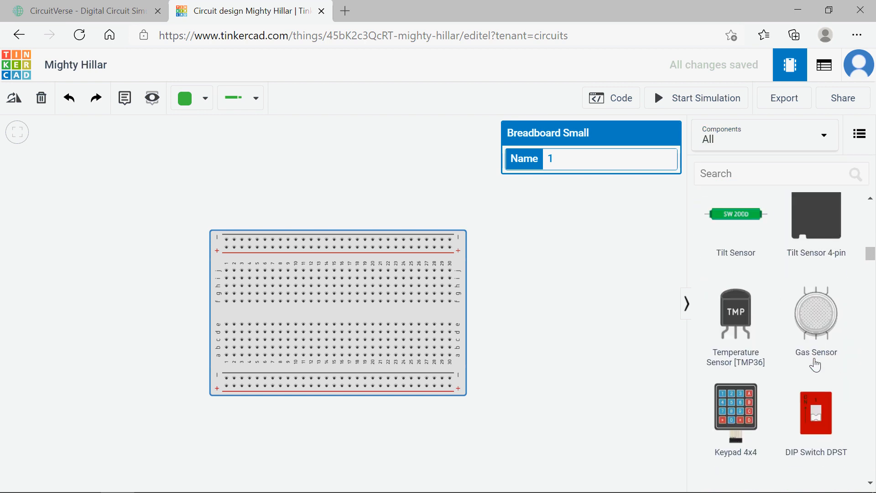
scroll(815, 365, down, 15)
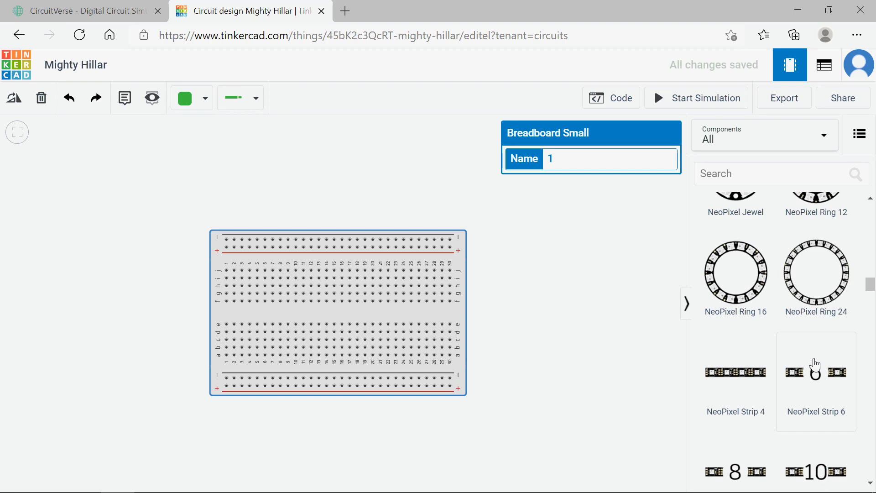
scroll(815, 365, down, 15)
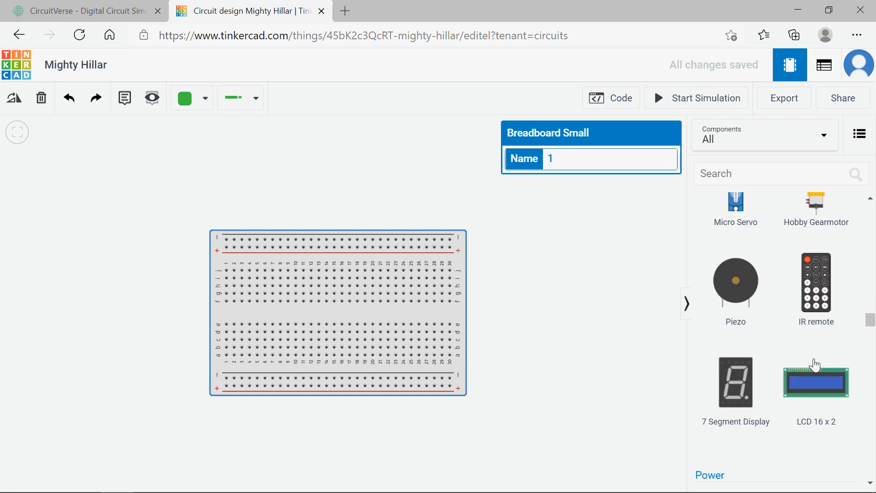
scroll(815, 365, down, 15)
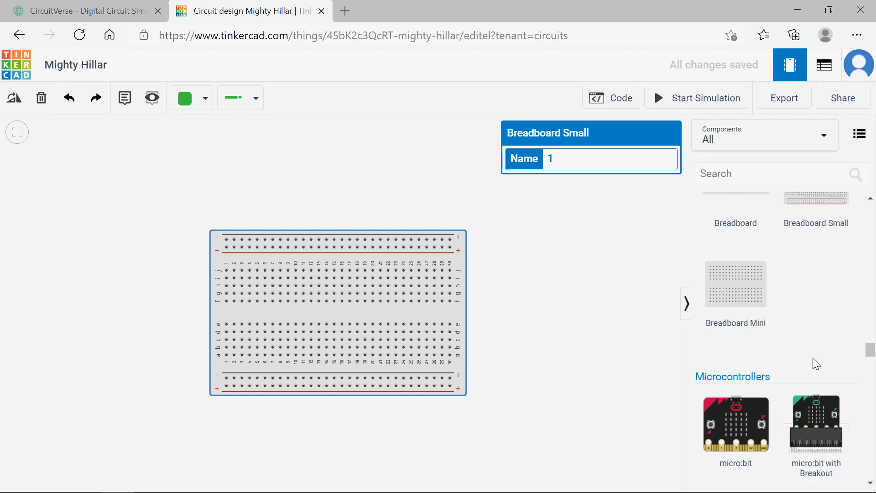
scroll(815, 363, down, 15)
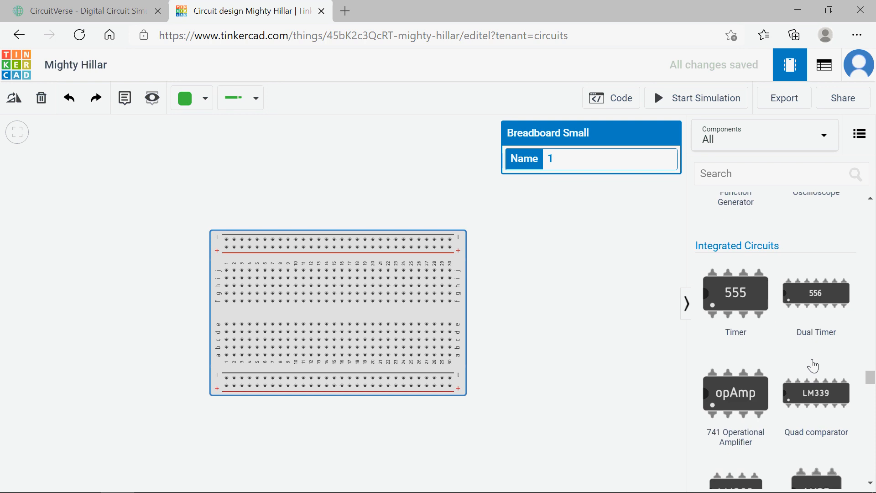
scroll(798, 326, down, 1)
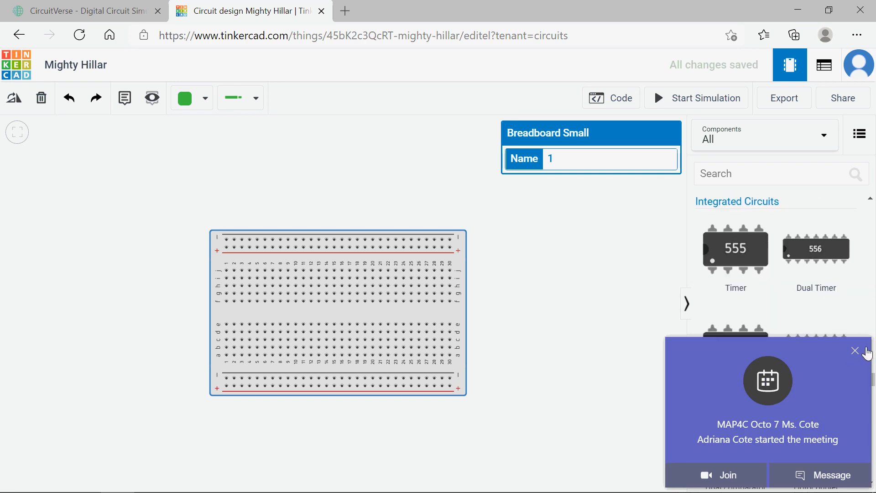
click(855, 350)
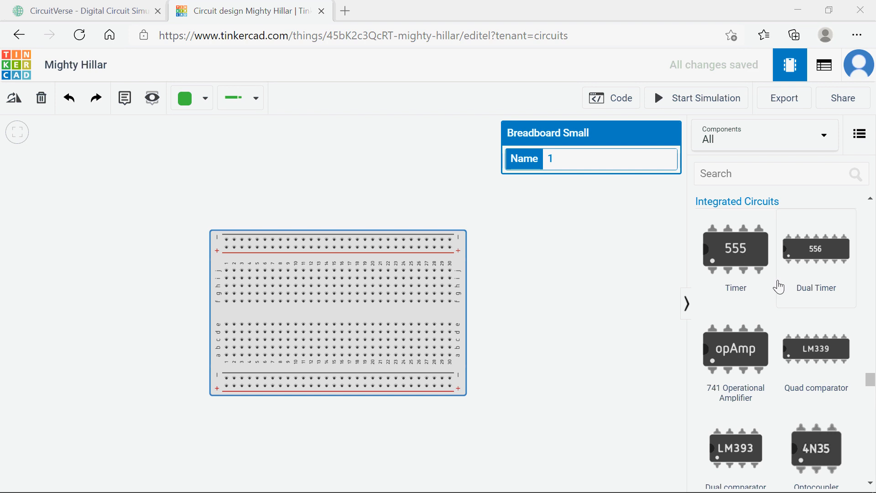
scroll(779, 290, down, 3)
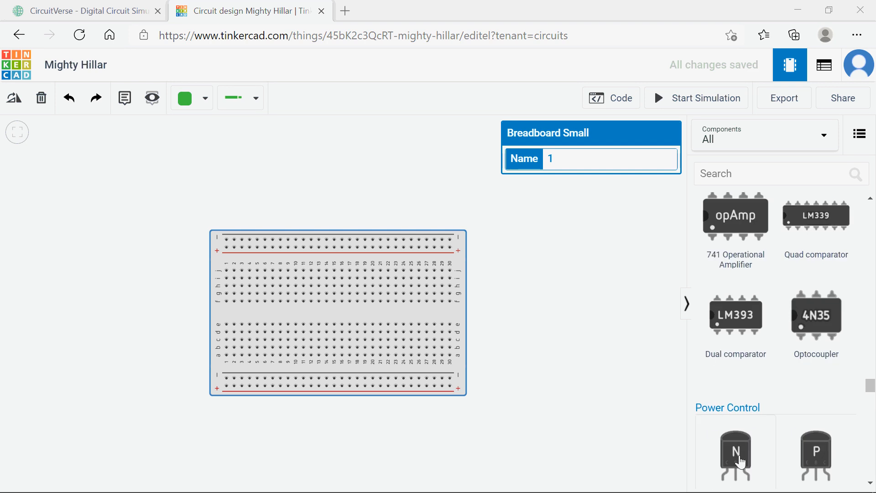
scroll(765, 377, up, 1)
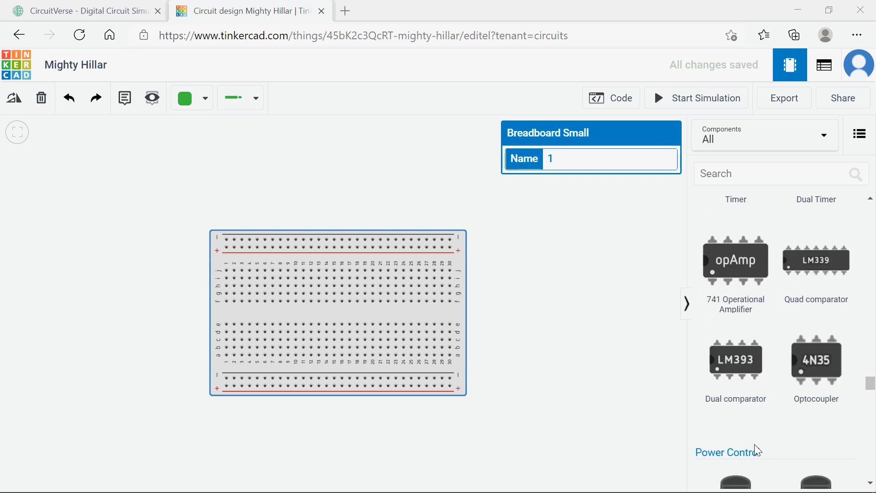
scroll(798, 420, down, 2)
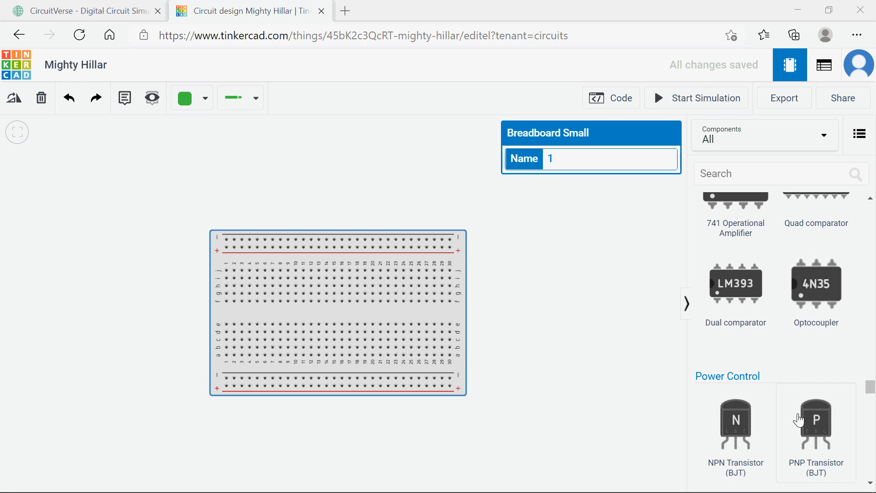
scroll(798, 419, up, 12)
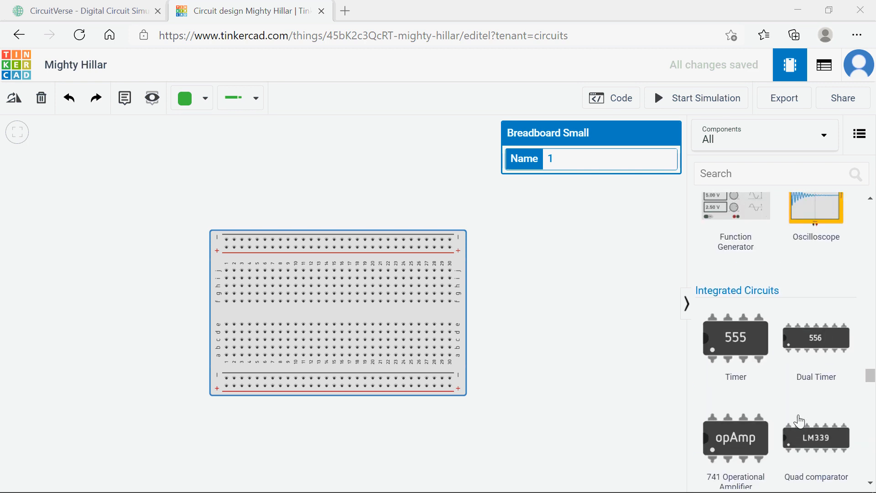
Search the components for "and" and place a 74HC08 Quad AND gate across the breadboard's centre gap at columns 6 to 12
click(738, 171)
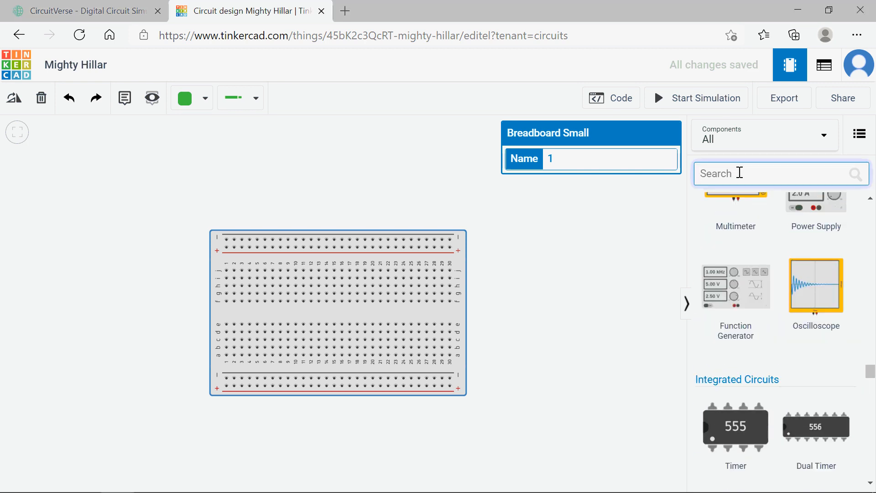
text(and)
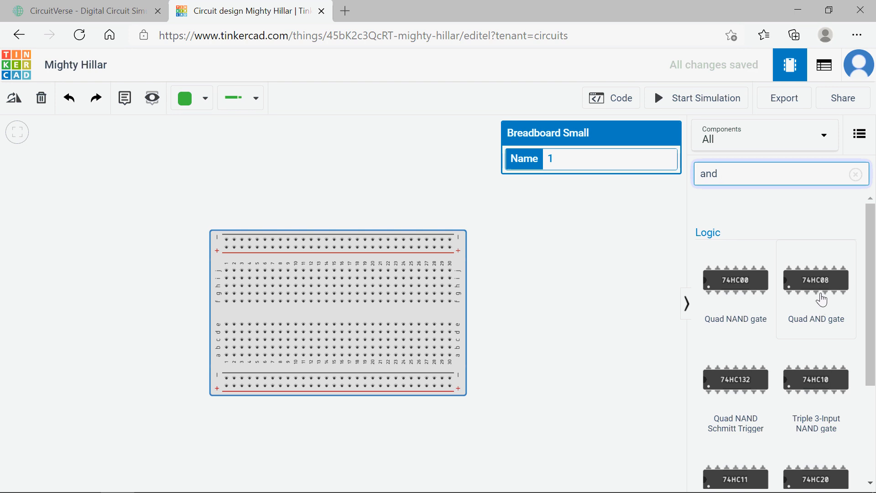
drag(815, 294, 287, 311)
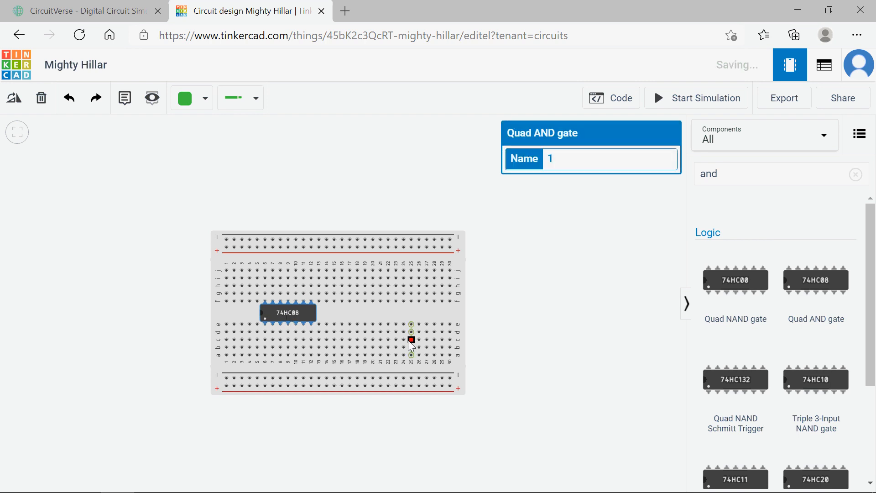
Replace the component search with "or" and look for an OR gate chip
click(737, 172)
key(BackSpace)
key(BackSpace)
key(BackSpace)
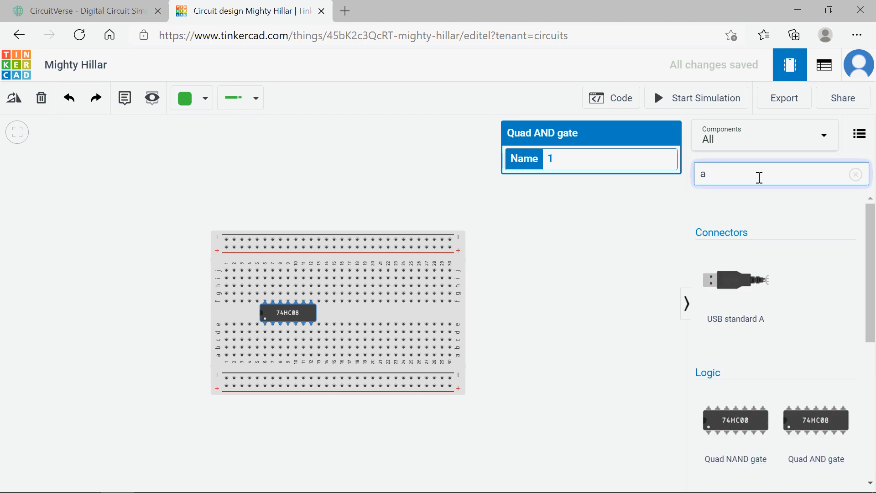
text(or)
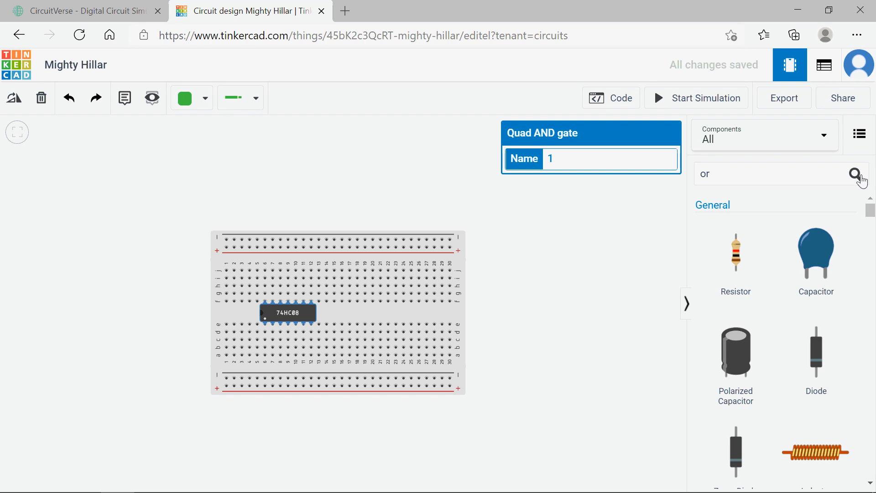
scroll(849, 260, down, 4)
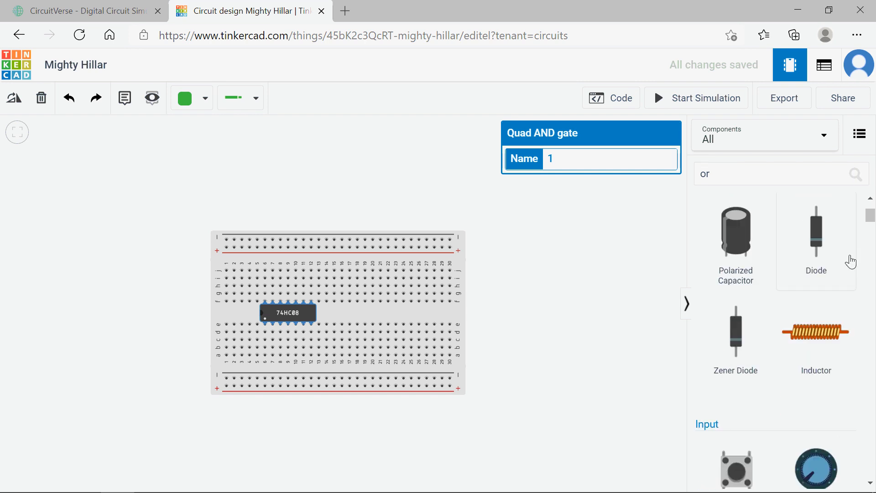
click(760, 175)
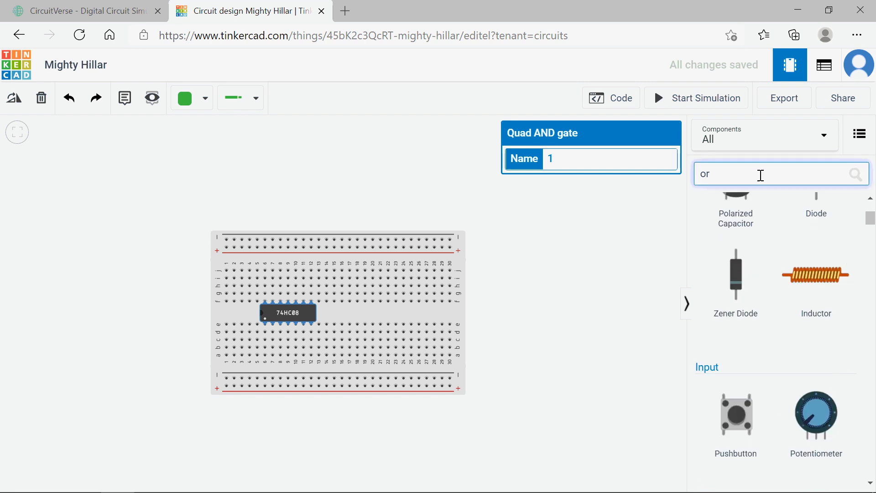
key(Return)
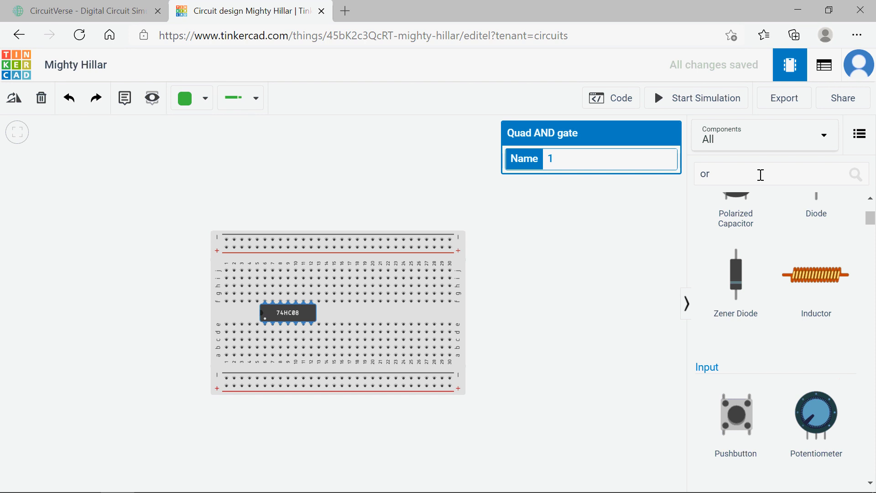
click(747, 178)
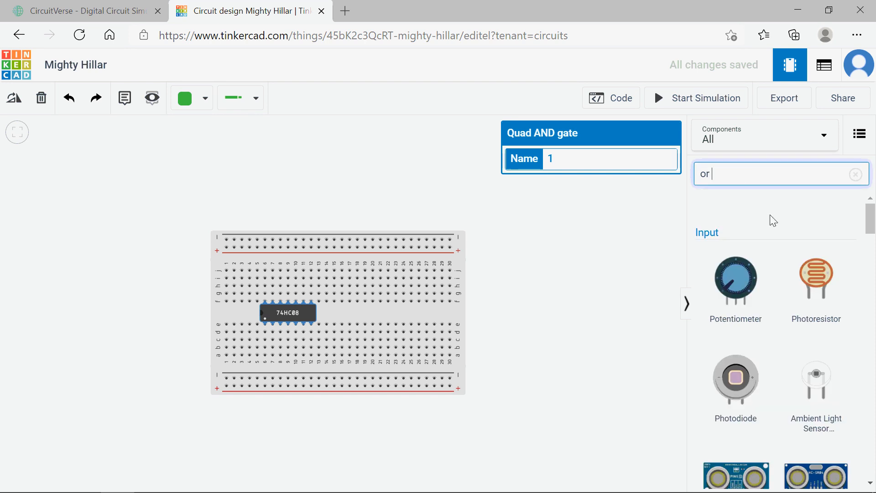
key(Return)
click(778, 176)
key(BackSpace)
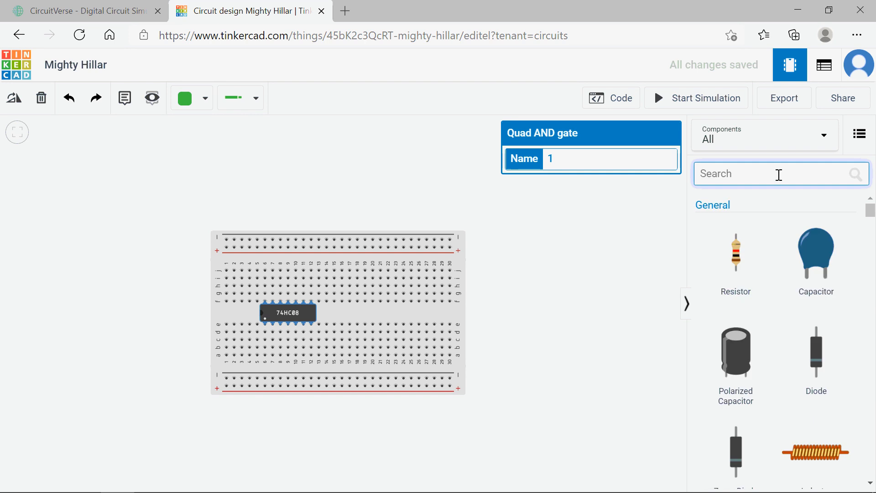
Search the components for "74hc32" and place the Quad OR gate on the breadboard's upper rows, beside the 74HC08
text(74)
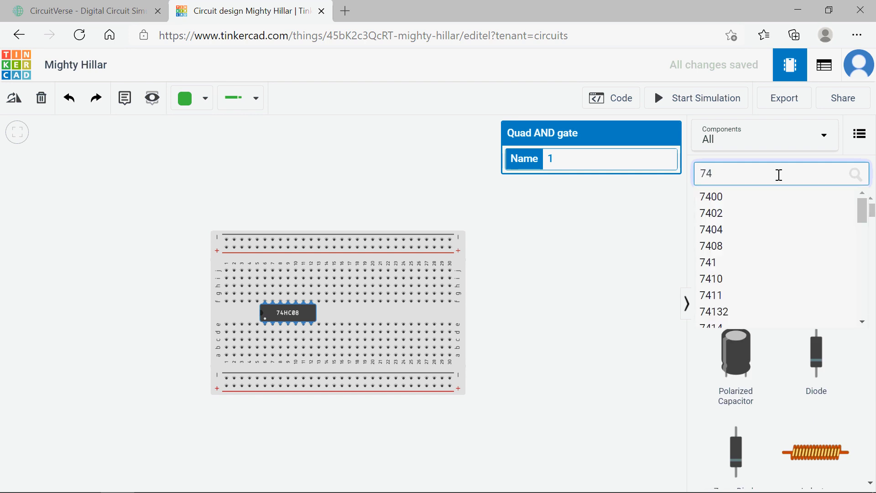
text(hc32)
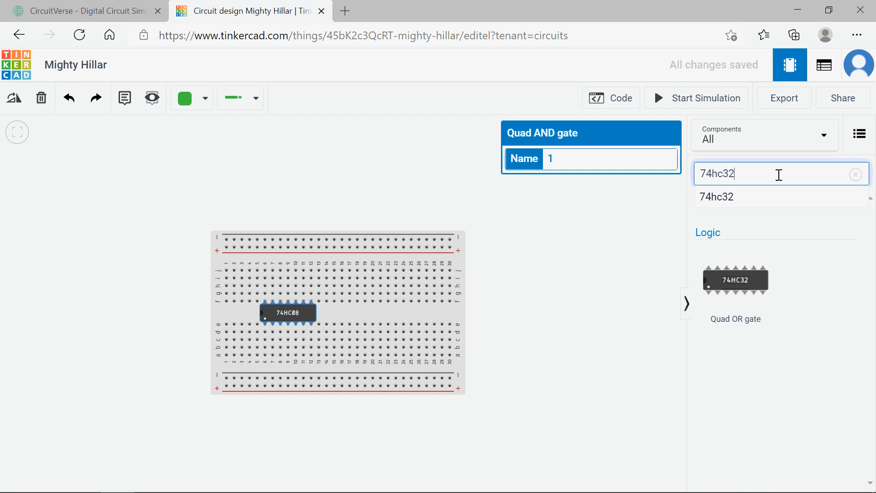
key(Return)
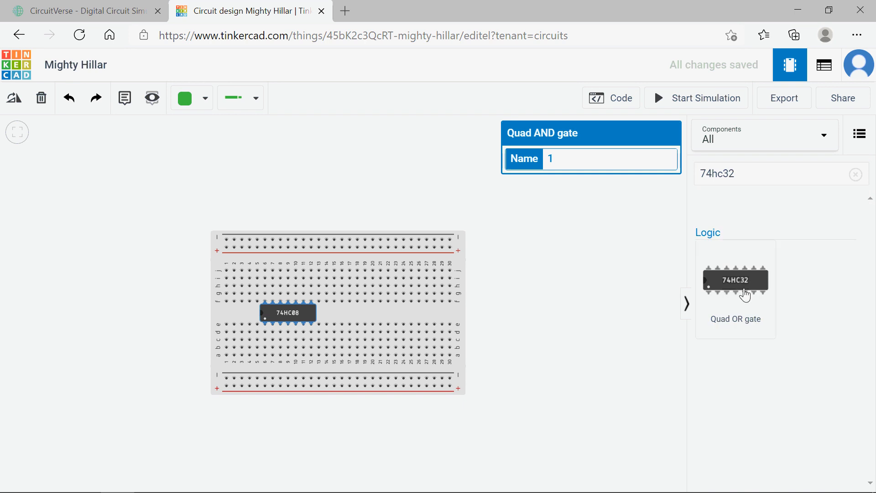
drag(723, 299, 385, 294)
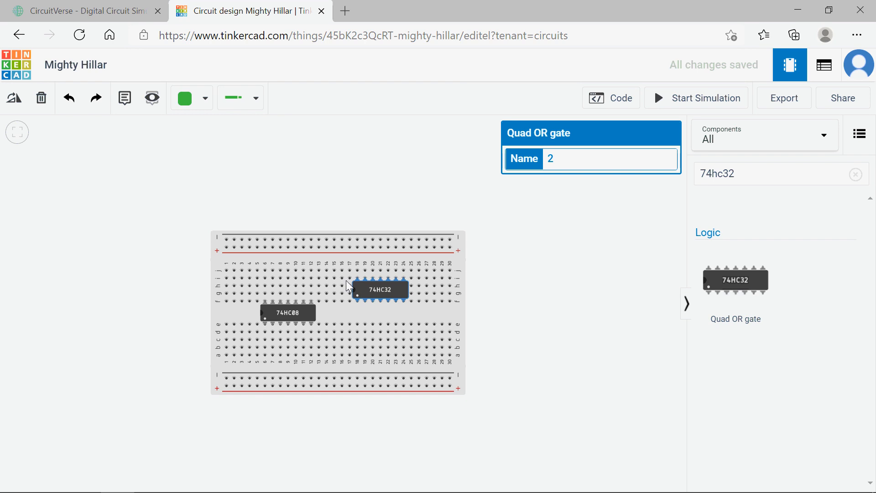
Move the 74HC32 across the breadboard's centre gap at columns 16 to 22, and shift the 74HC08 to columns 7 to 13
drag(366, 284, 356, 311)
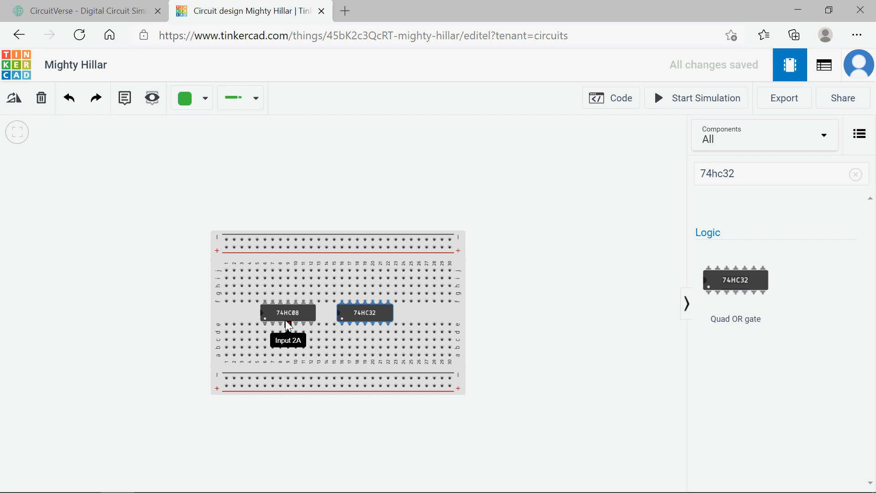
drag(303, 311, 310, 311)
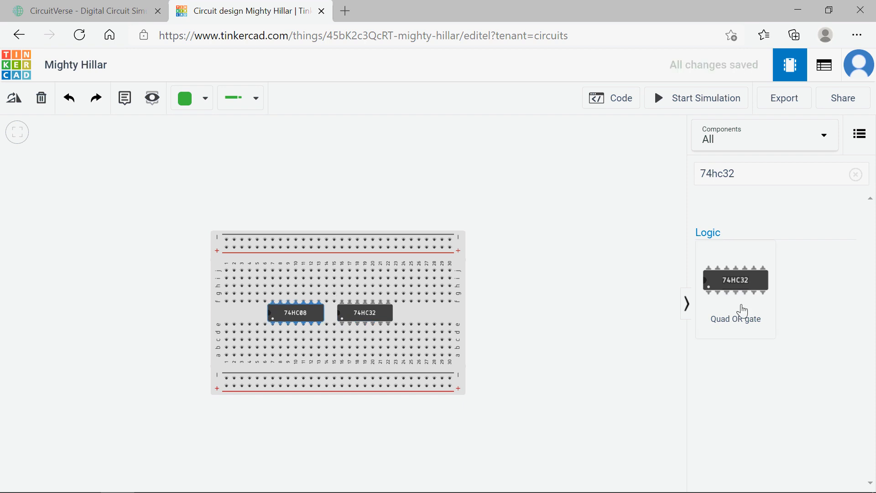
Switch to Microsoft Whiteboard and review the whole 7408/7432 wiring diagram with its inputs, supply lines and output
key(alt+Tab)
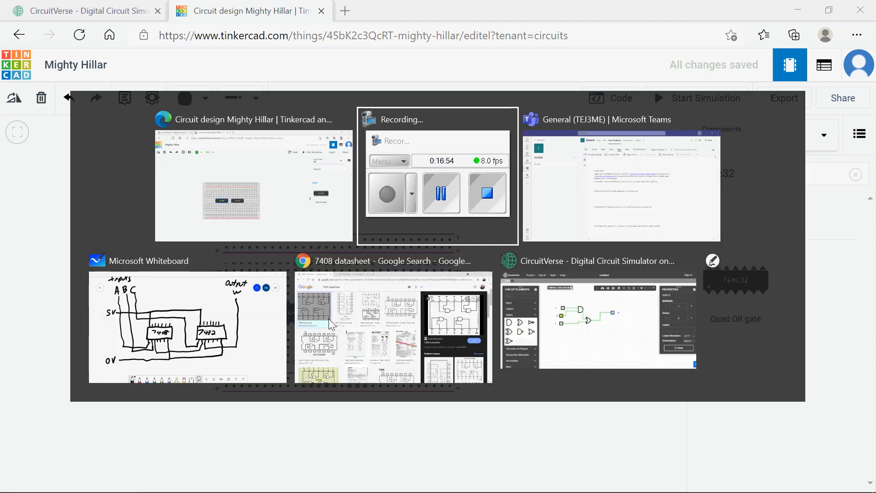
key(alt+Tab)
key(alt+Tab)
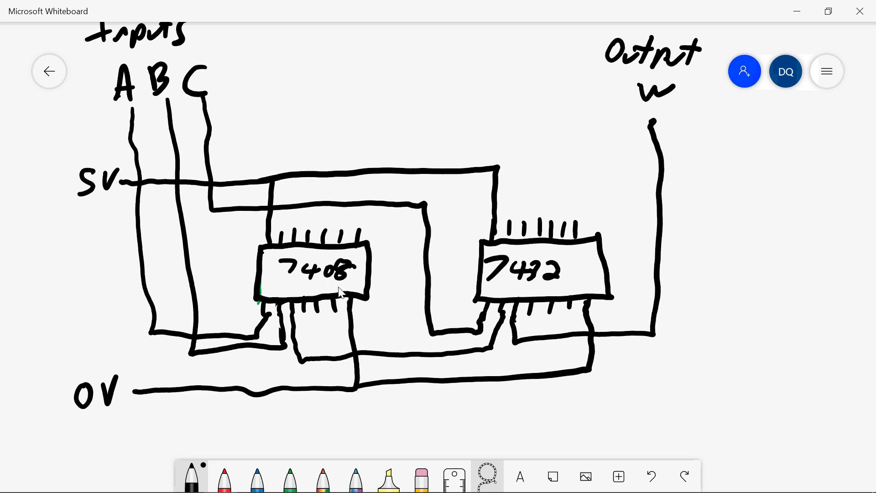
scroll(377, 284, up, 4)
scroll(385, 279, down, 5)
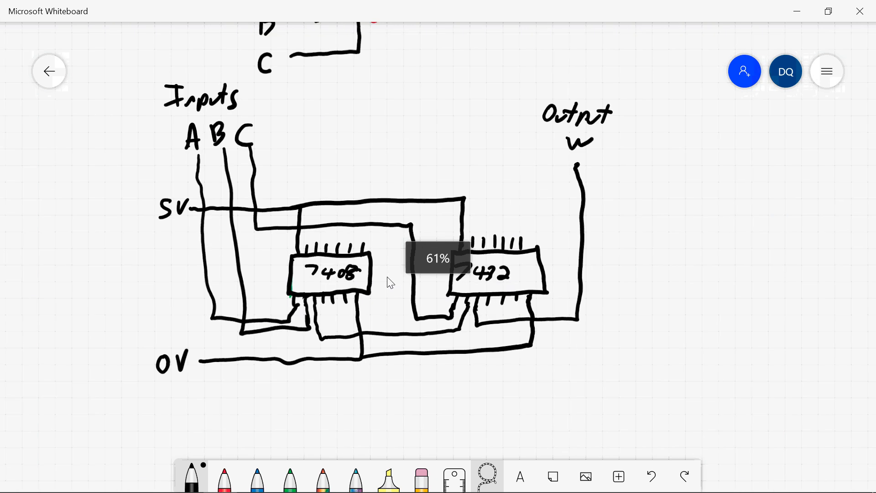
Draw red checkboxes beside the wiring diagram and component simulator items in the whiteboard's list, and tick off the wiring diagram in green
scroll(388, 278, up, 8)
scroll(388, 278, right, 1)
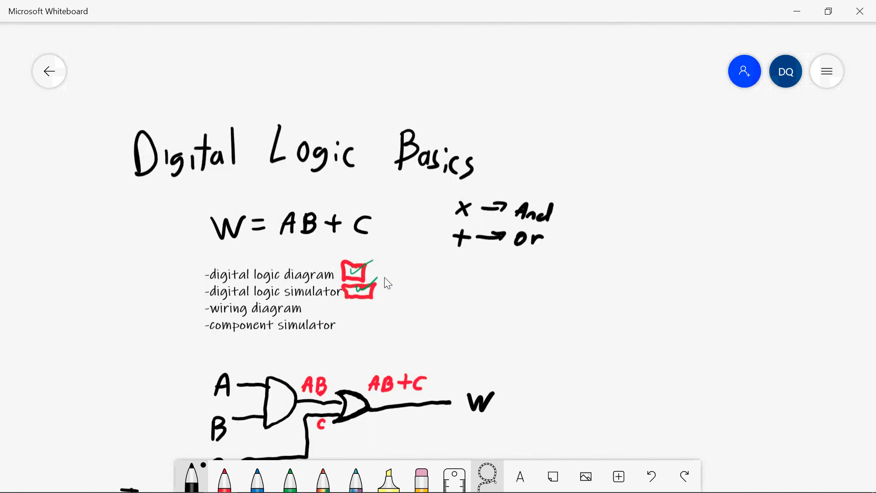
click(224, 477)
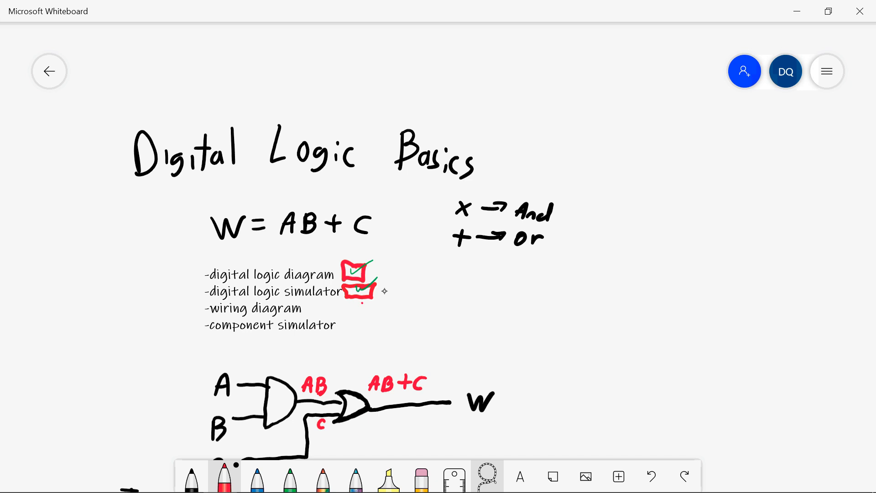
mouse_move(362, 302)
mouse_down()
mouse_move(362, 319)
mouse_move(371, 299)
mouse_move(345, 336)
mouse_move(377, 343)
mouse_move(363, 324)
mouse_move(379, 343)
mouse_move(355, 326)
mouse_up()
click(290, 477)
click(224, 478)
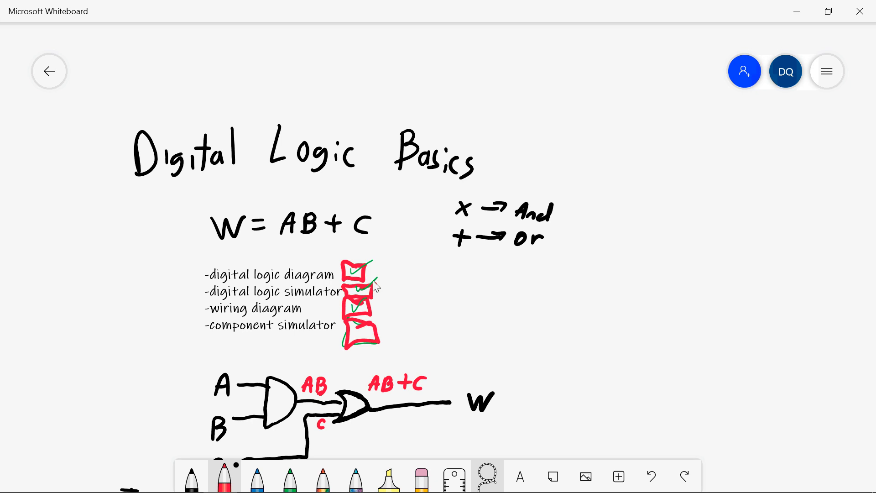
Switch to Tinkercad, show the Basic components and place three slideswitches side by side across breadboard columns 1 to 9 in the upper rows
key(alt+Tab)
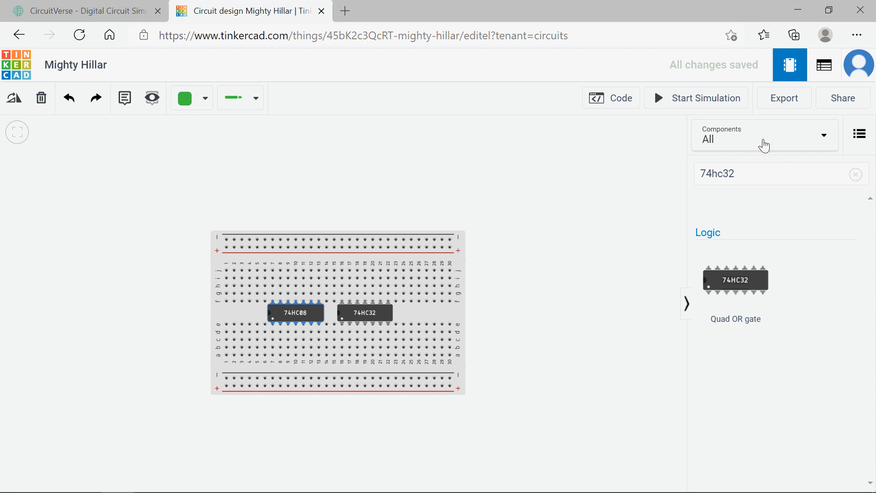
click(816, 145)
click(762, 177)
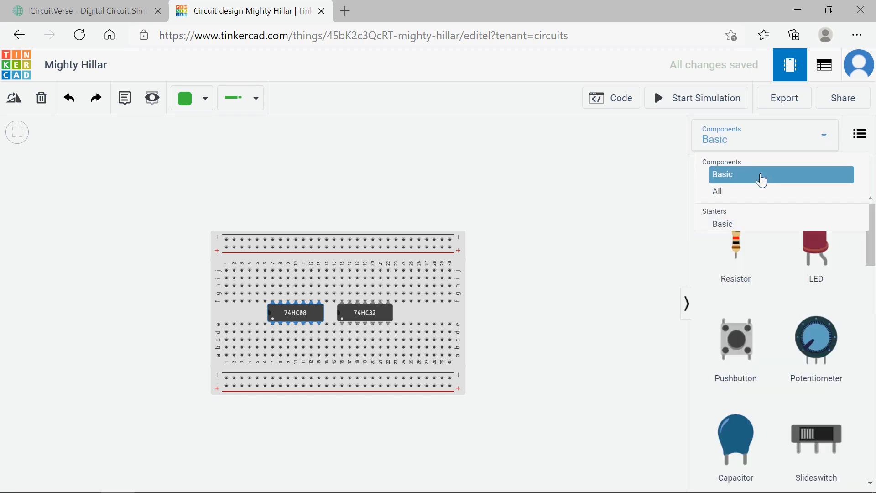
click(821, 438)
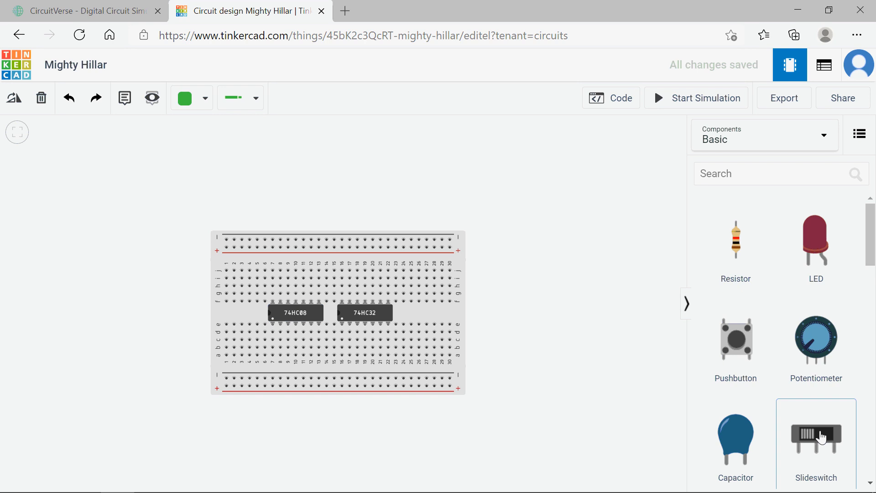
drag(821, 438, 267, 284)
drag(250, 284, 239, 284)
click(143, 311)
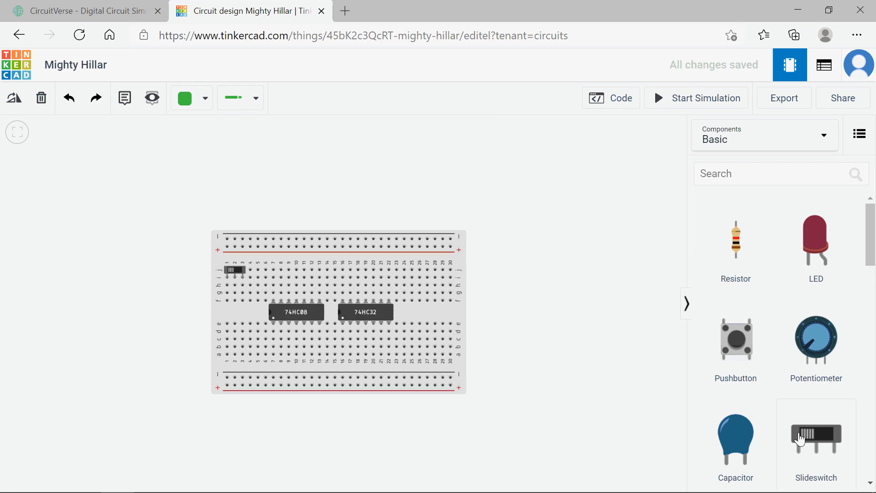
drag(821, 440, 261, 282)
drag(827, 430, 286, 289)
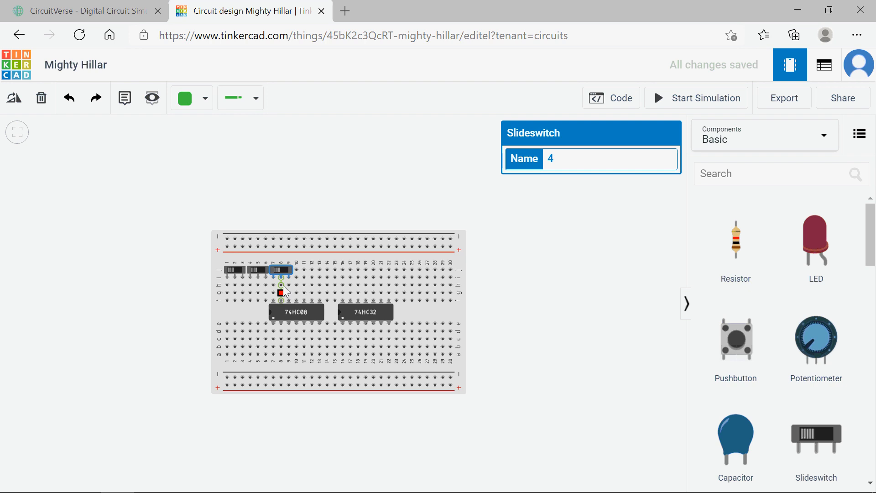
Move the 74HC32 to columns 21 to 27 and the 74HC08 to columns 11 to 17, and lower the three slideswitches by one row
drag(369, 315, 408, 316)
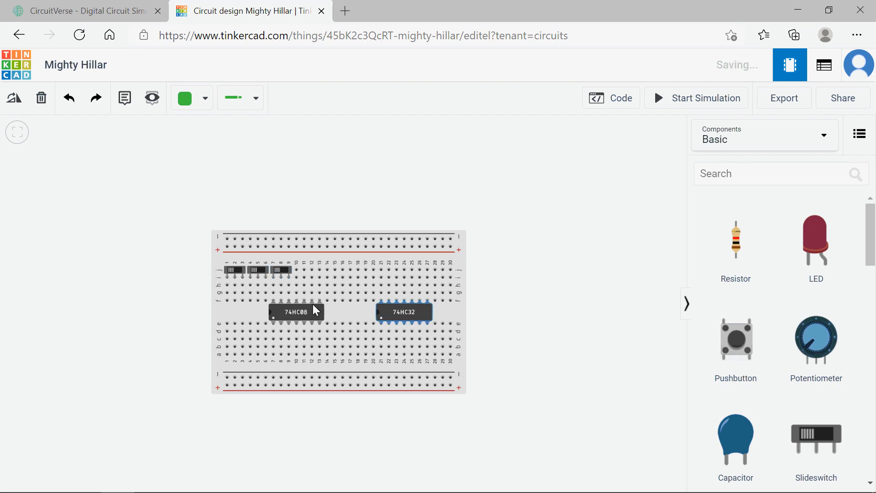
drag(313, 310, 343, 310)
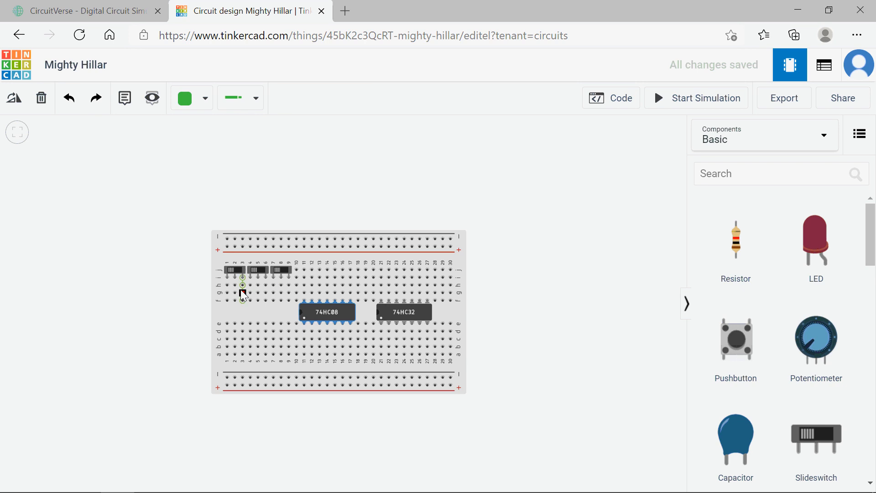
drag(241, 276, 293, 280)
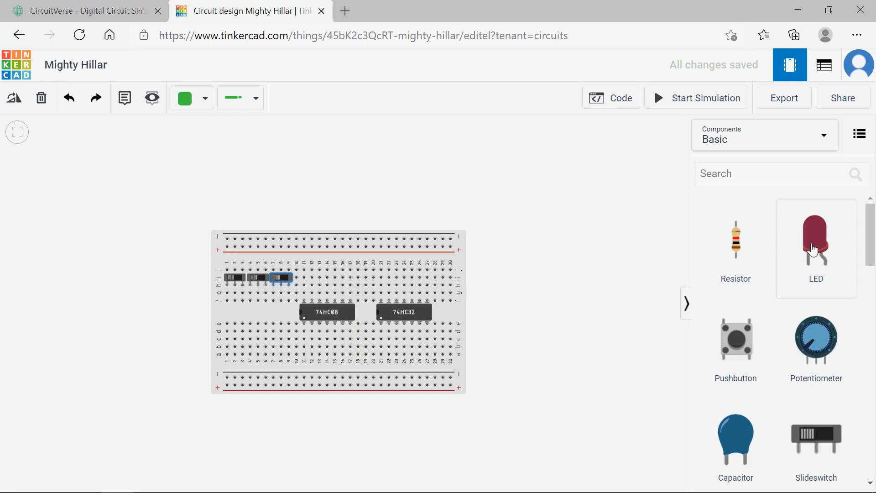
Place an upright LED in the breadboard's upper rows at columns 28 and 29, and move the 74HC32 to columns 19 to 25
drag(813, 250, 386, 310)
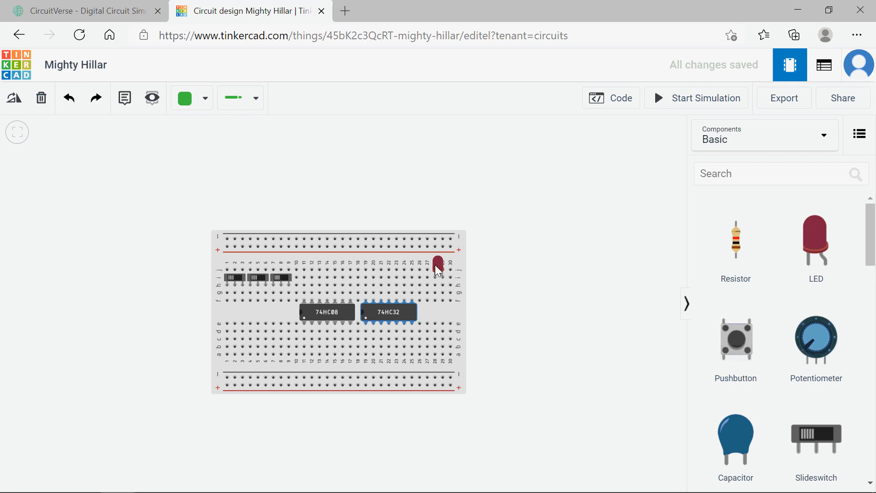
drag(440, 269, 525, 276)
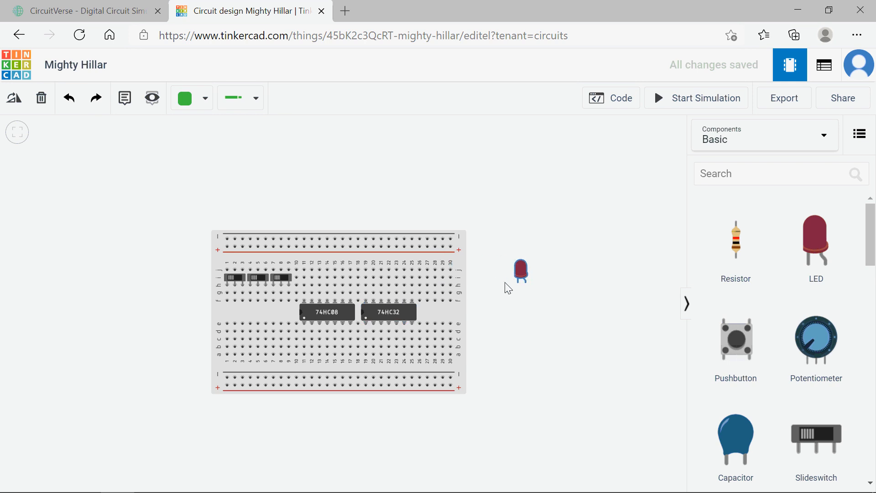
click(14, 97)
click(14, 98)
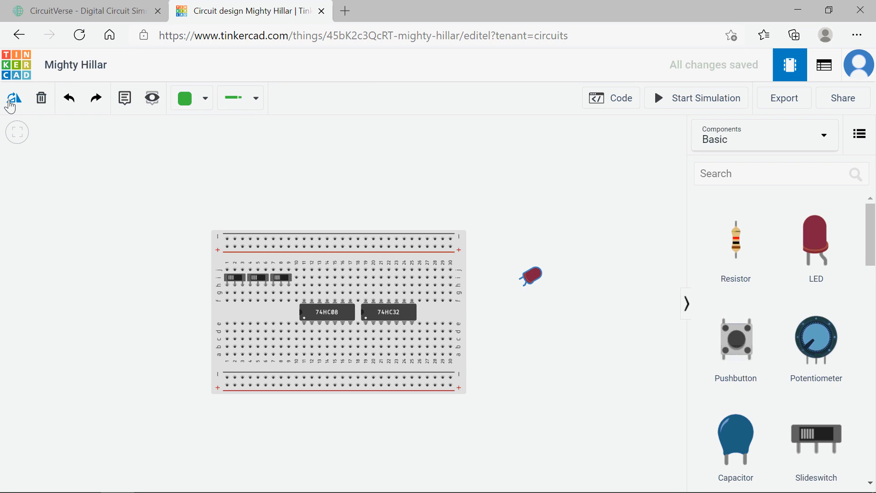
click(10, 103)
click(10, 103)
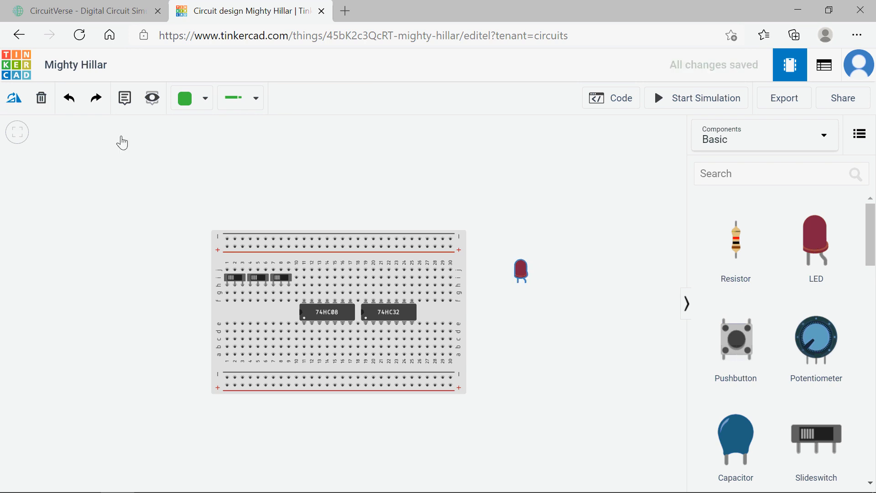
drag(524, 284, 443, 280)
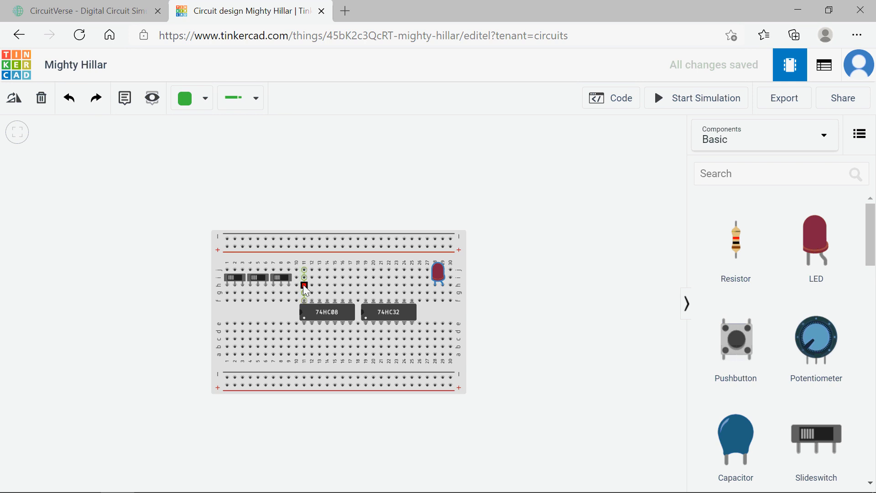
Add a Coin Cell 3V Battery beside the breadboard and wire its positive terminal to the upper + rail and its negative to the lower − rail
scroll(837, 358, down, 5)
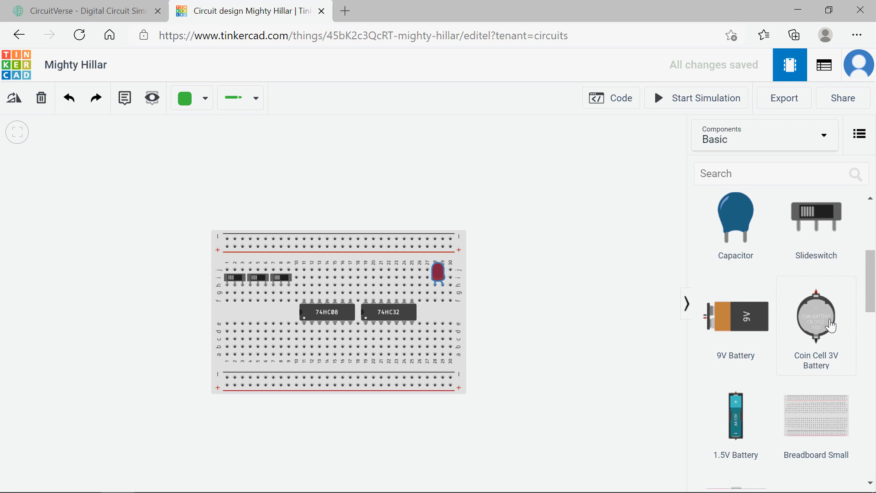
mouse_move(831, 326)
mouse_down()
mouse_move(62, 309)
mouse_move(844, 356)
mouse_move(614, 377)
mouse_move(585, 401)
mouse_up()
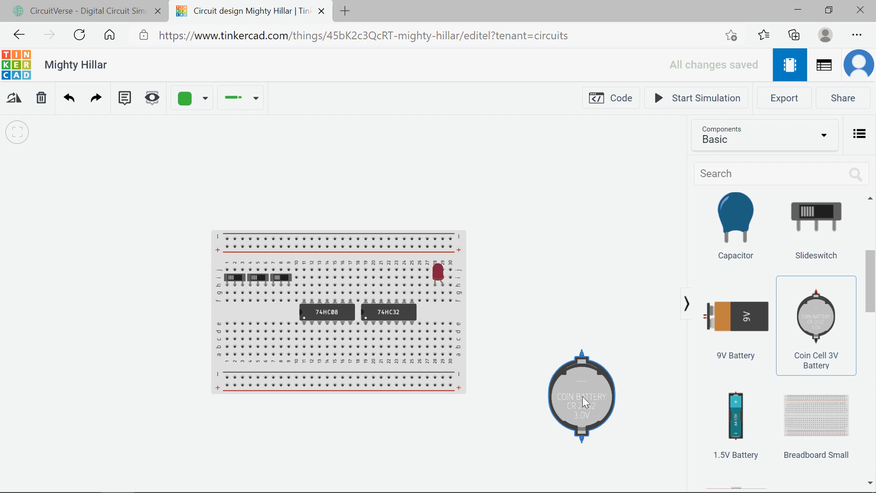
drag(585, 402, 102, 300)
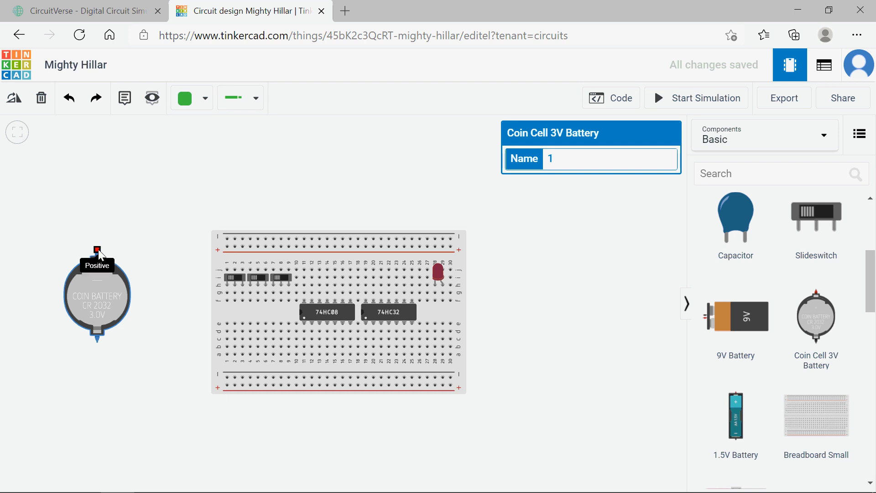
click(227, 247)
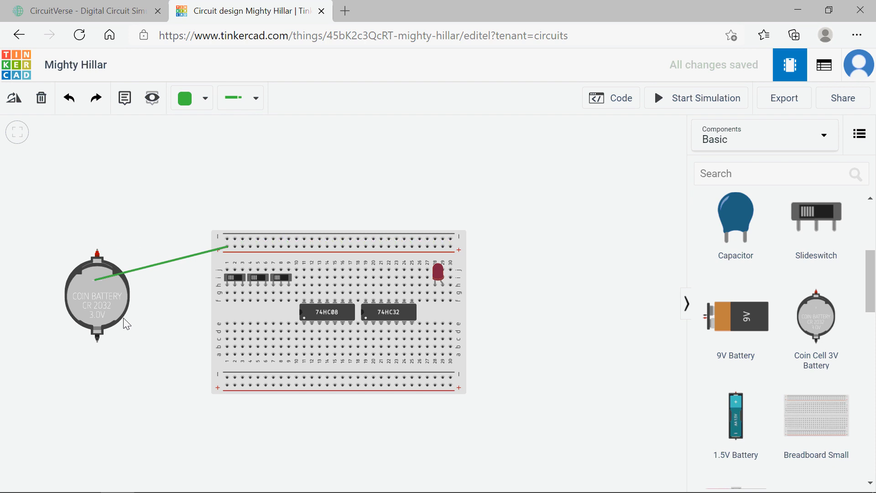
click(100, 250)
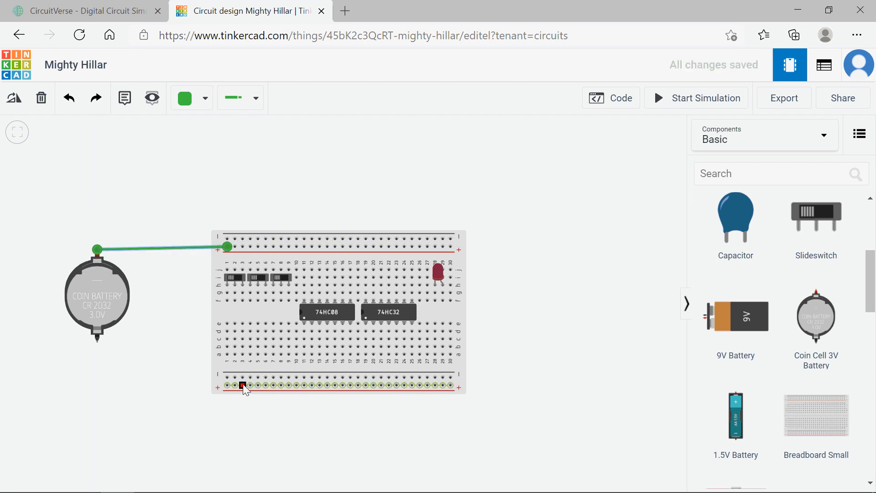
click(98, 343)
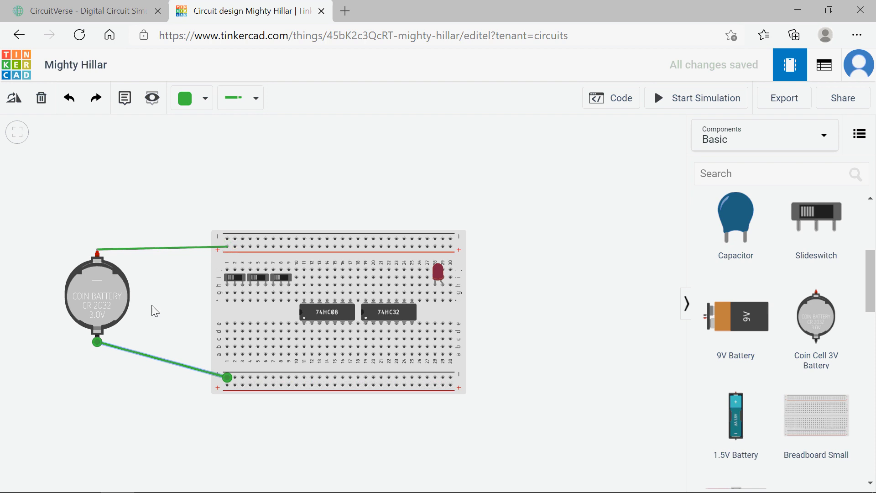
Check input A in the whiteboard wiring diagram and wire the first slideswitch's middle pin at column 2 to the 74HC08's lower pin at column 11
key(alt+Tab)
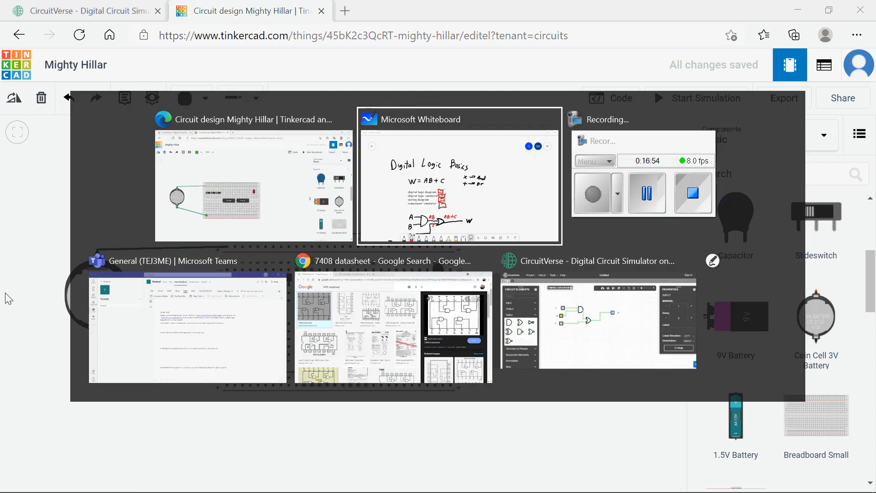
scroll(446, 352, down, 3)
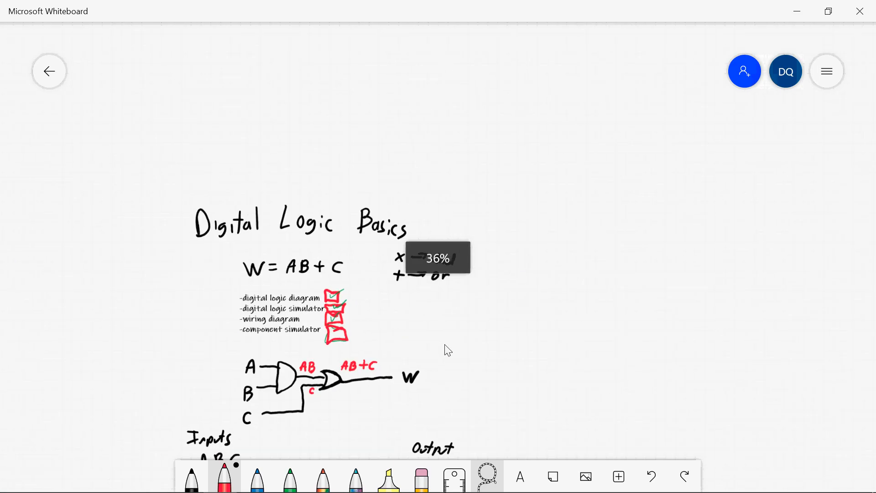
scroll(445, 351, down, 6)
scroll(444, 352, up, 2)
scroll(445, 352, up, 1)
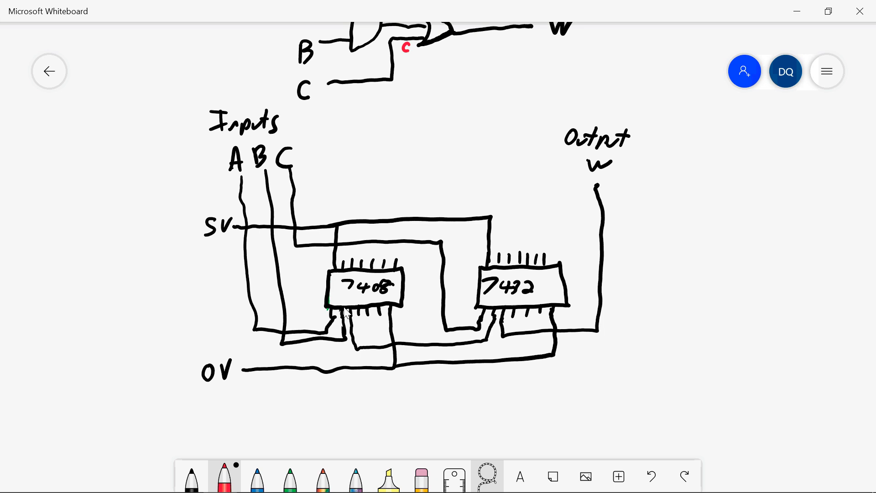
key(alt+Tab)
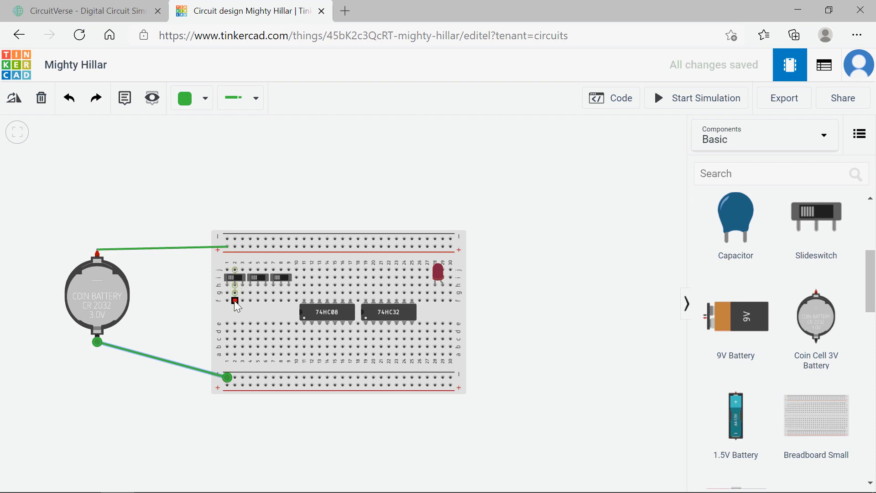
click(234, 300)
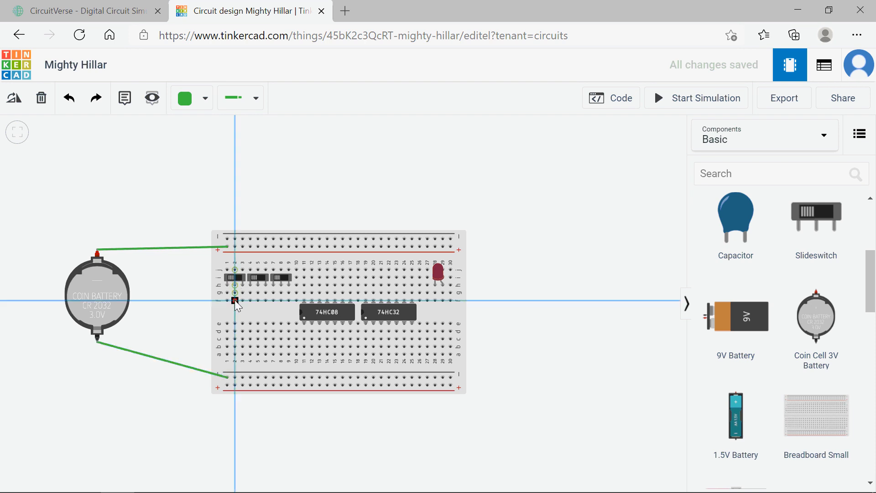
click(304, 340)
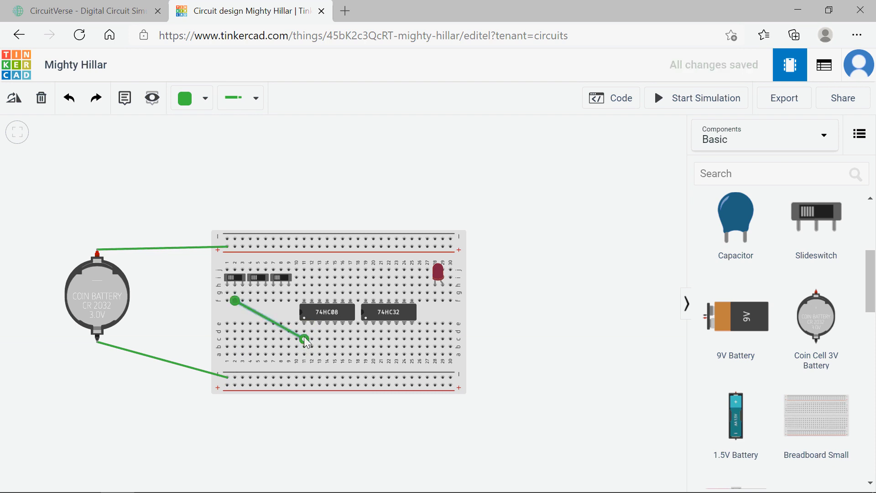
Following the diagram, wire the second slideswitch's middle pin to the 74HC08 at column 12 and the third's to the 74HC32 at column 19
key(alt+Tab)
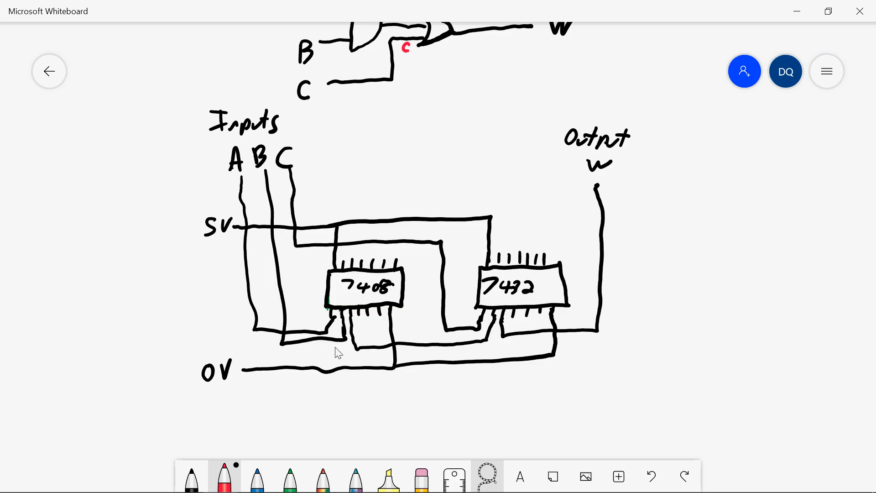
key(alt+Tab)
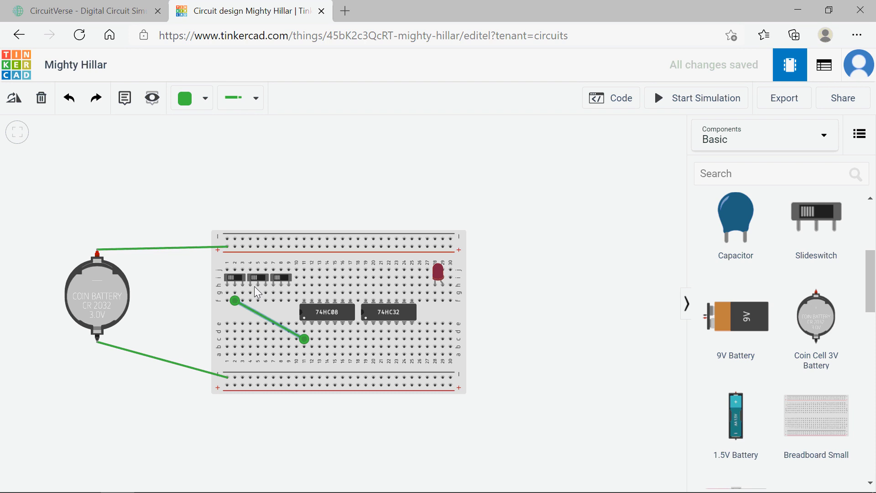
click(258, 294)
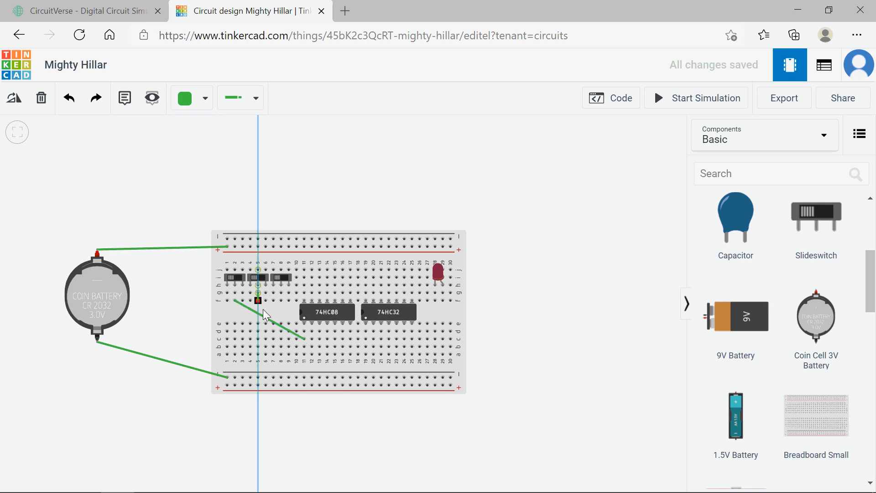
click(312, 332)
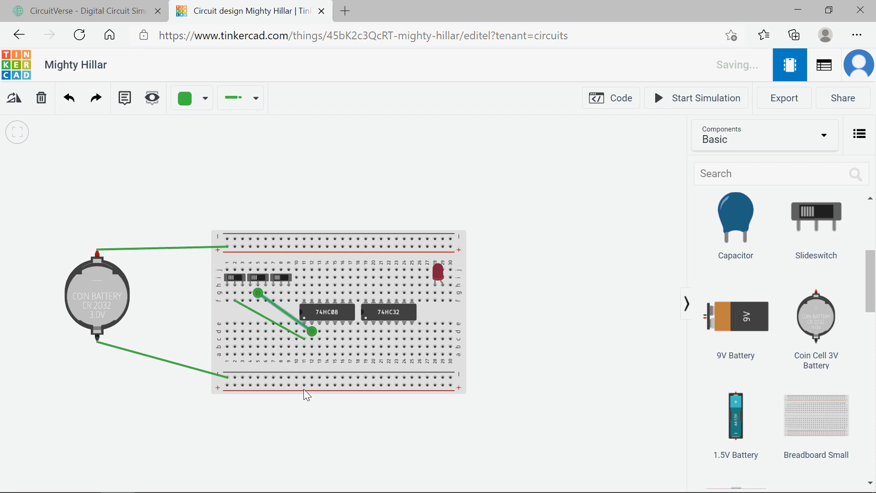
click(281, 294)
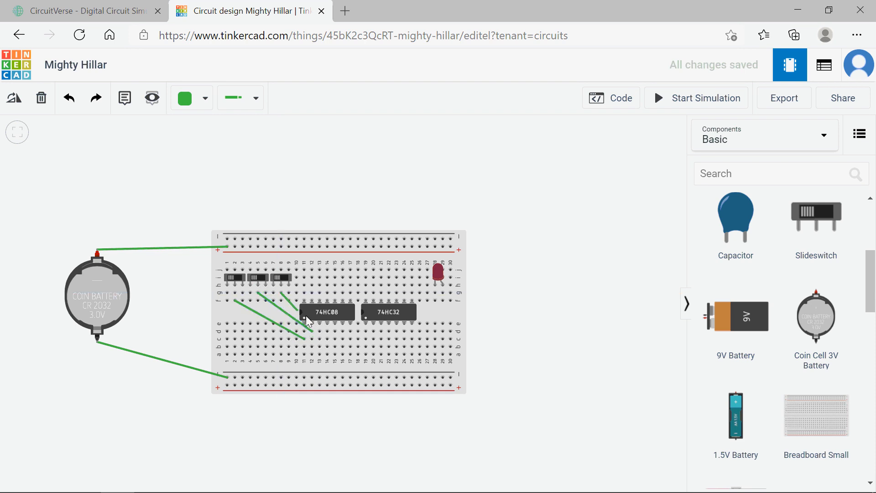
click(366, 336)
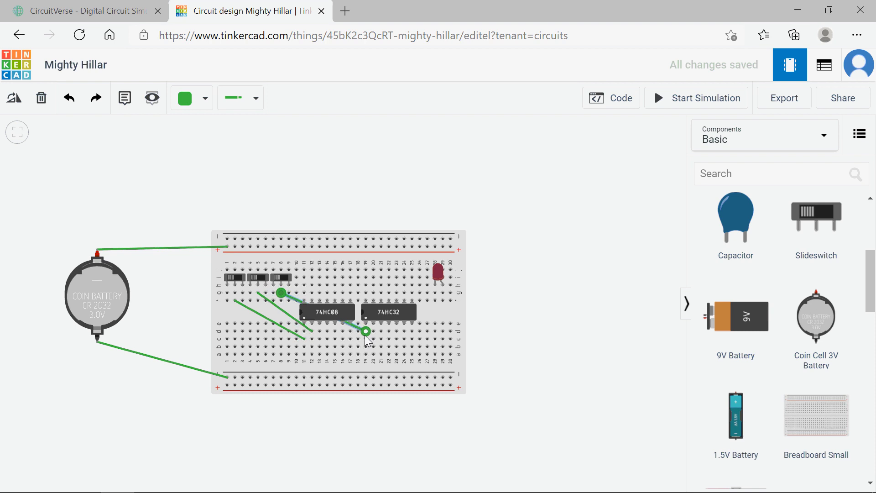
In Microsoft Whiteboard, sketch a red chip outline beside the wiring diagram with two internal gates, Vcc to 5V and gnd to 0V
key(alt+Tab)
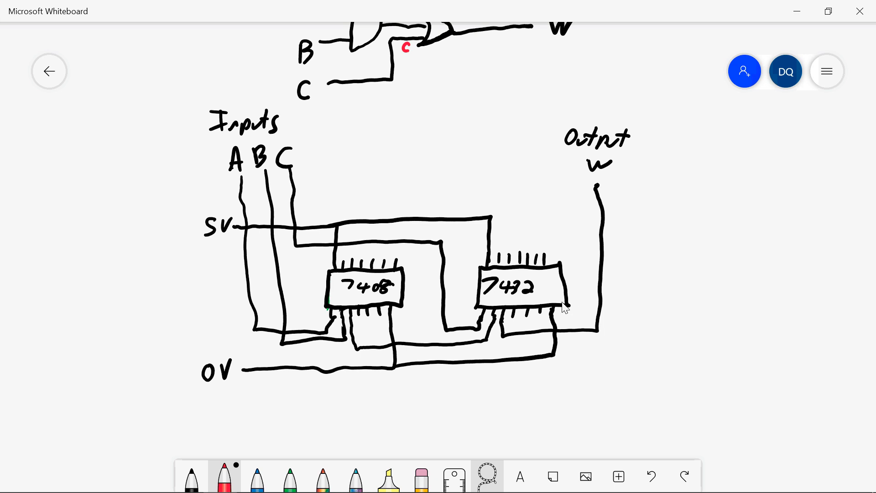
mouse_move(668, 279)
mouse_down()
mouse_move(666, 292)
mouse_move(719, 323)
mouse_move(775, 284)
mouse_move(721, 272)
mouse_move(666, 279)
mouse_up()
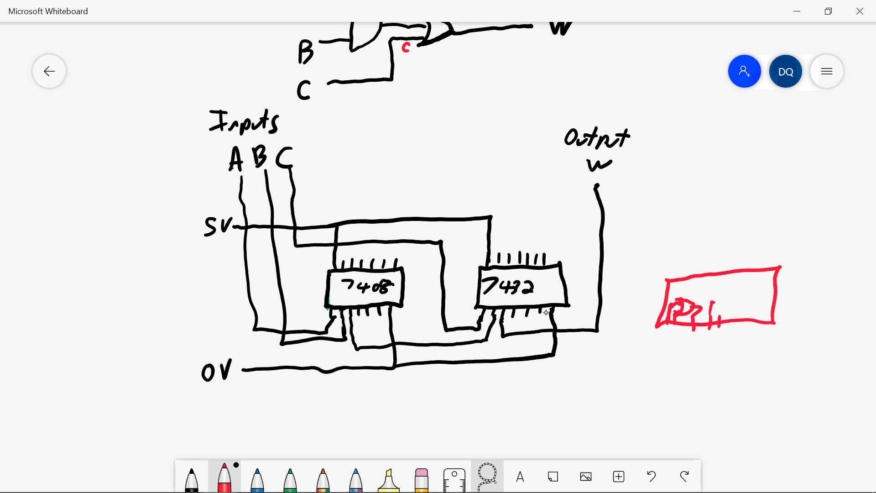
drag(716, 299, 723, 319)
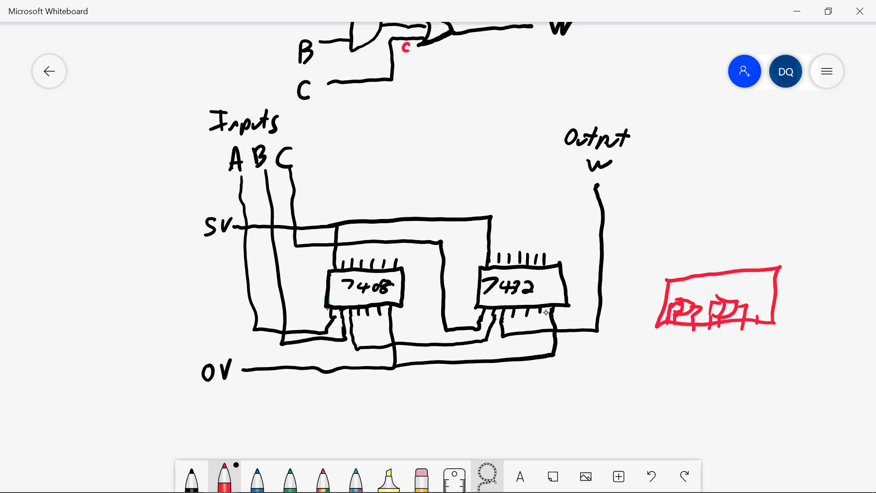
mouse_move(761, 335)
mouse_down()
mouse_move(756, 350)
mouse_move(776, 346)
mouse_up()
mouse_move(783, 342)
mouse_down()
mouse_move(790, 330)
mouse_move(771, 385)
mouse_up()
mouse_move(772, 389)
mouse_down()
mouse_move(766, 404)
mouse_move(774, 390)
mouse_up()
drag(779, 388, 802, 386)
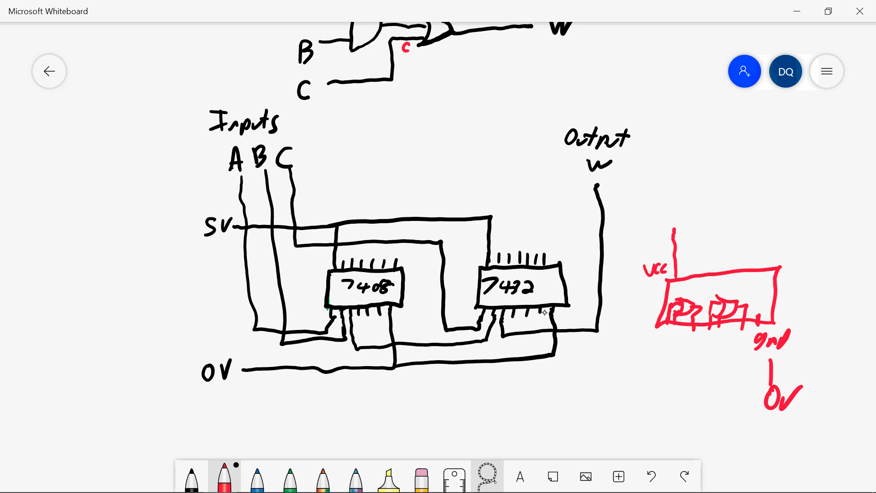
mouse_move(671, 201)
mouse_down()
mouse_move(656, 218)
mouse_move(689, 203)
mouse_move(687, 224)
mouse_up()
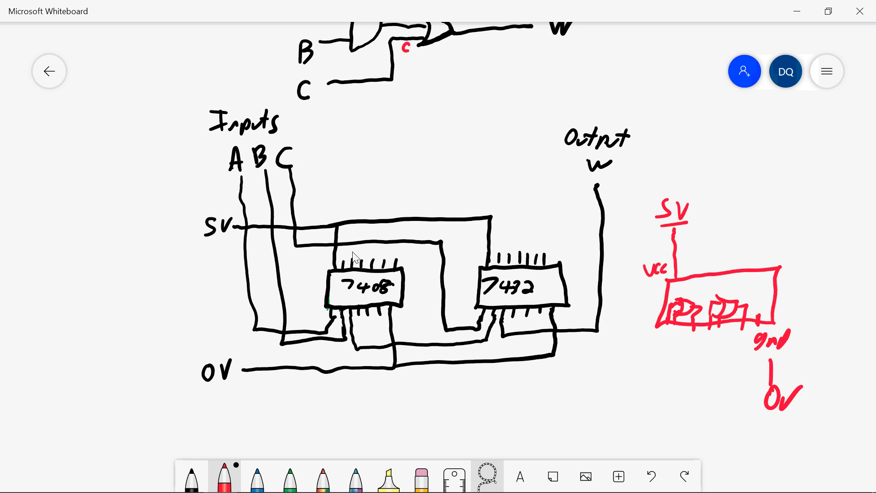
In Tinkercad, wire the 74HC08 output at column 13 to the 74HC32 at column 20, and the 74HC32 output at column 21 to the LED's column 29
key(alt+Tab)
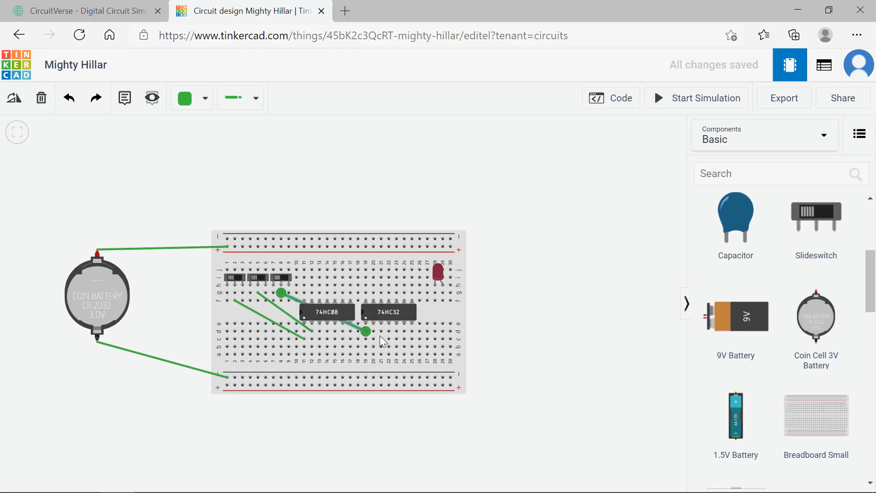
click(319, 347)
click(373, 346)
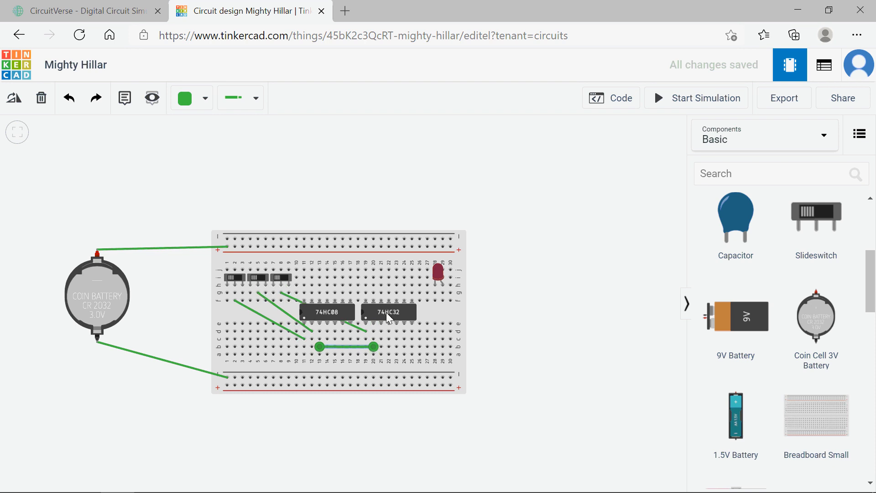
click(382, 338)
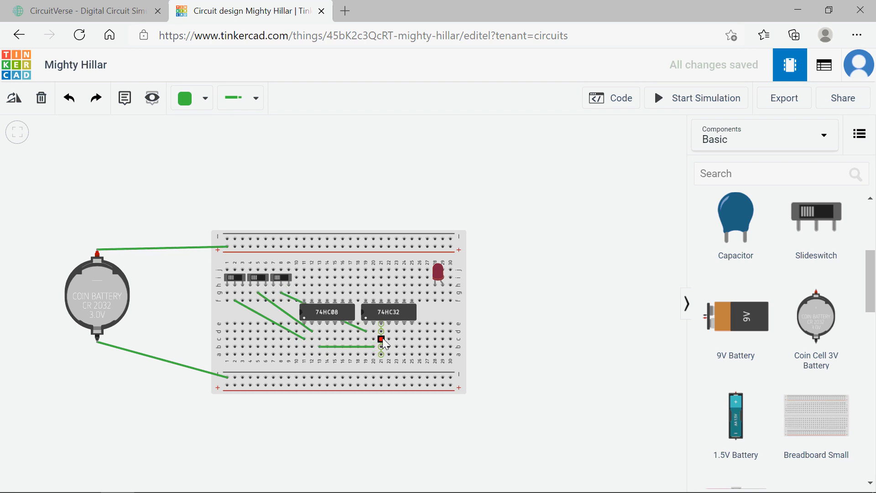
click(445, 300)
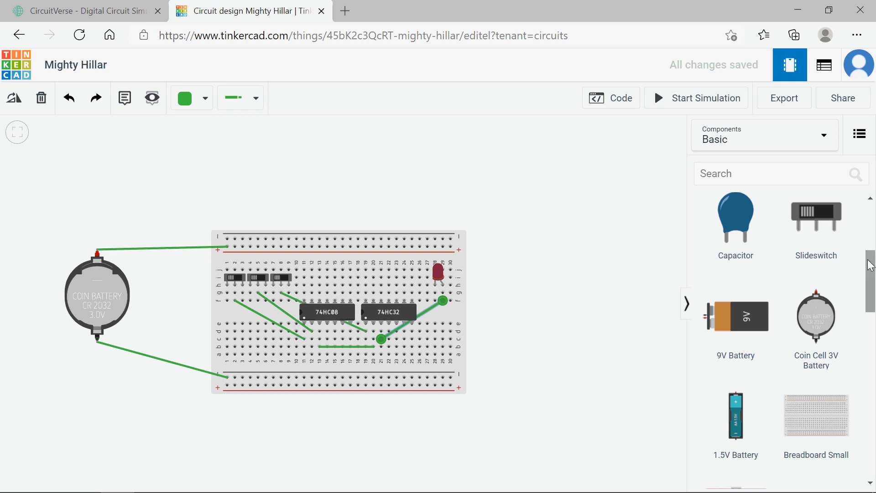
Place a 1 kΩ resistor from the upper − rail to column 25 and wire the LED's column 28 leg to it
drag(874, 269, 874, 201)
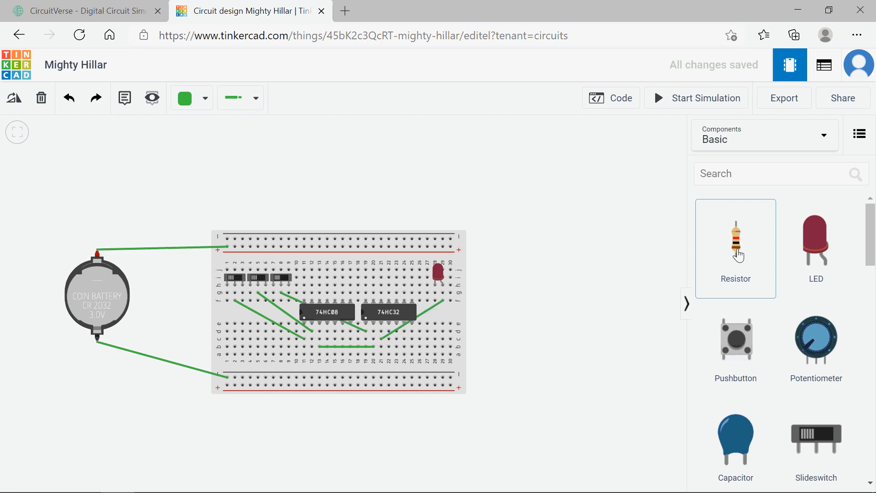
drag(738, 252, 430, 264)
drag(411, 256, 410, 258)
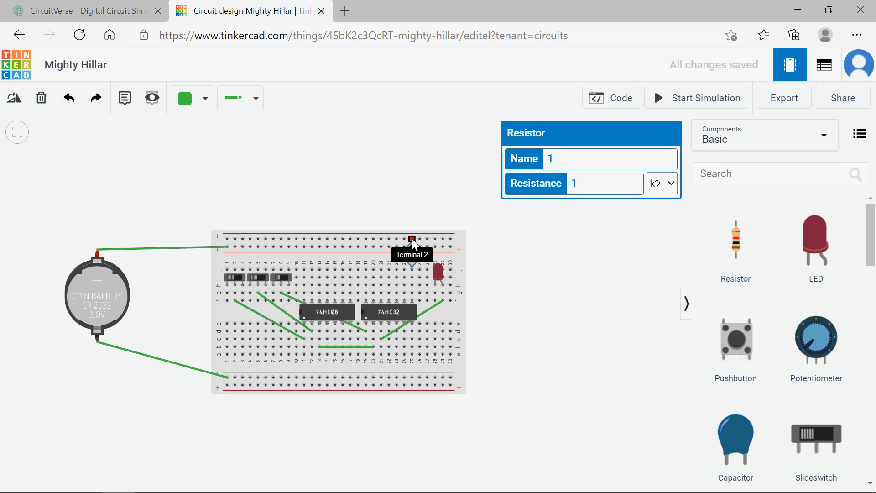
click(436, 287)
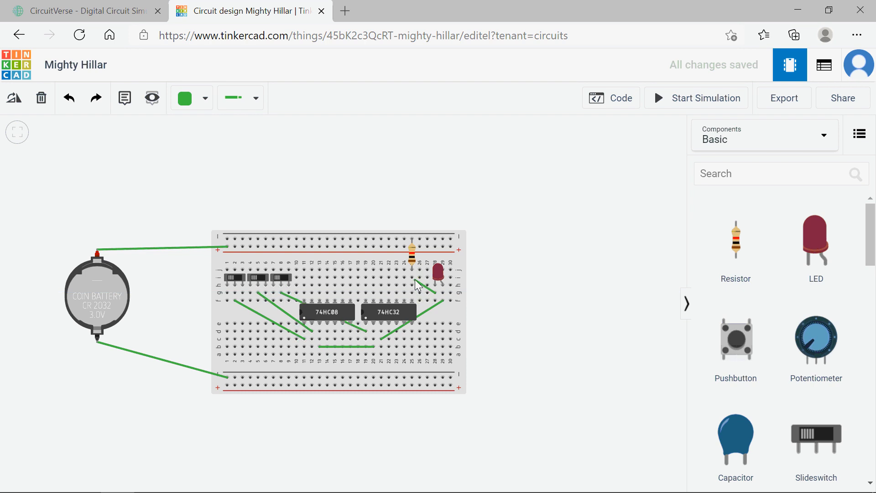
click(412, 277)
Review the whiteboard's task checklist, logic diagram for W = AB + C and wiring diagram
key(alt+Tab)
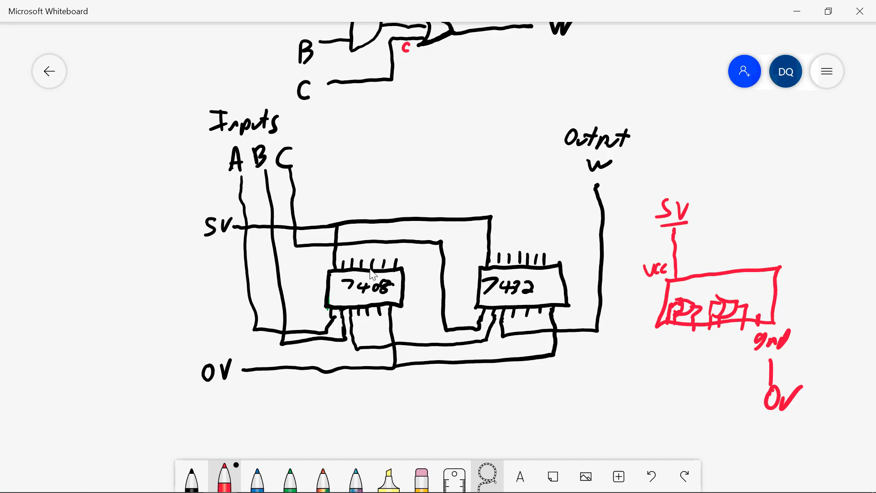
scroll(457, 245, up, 3)
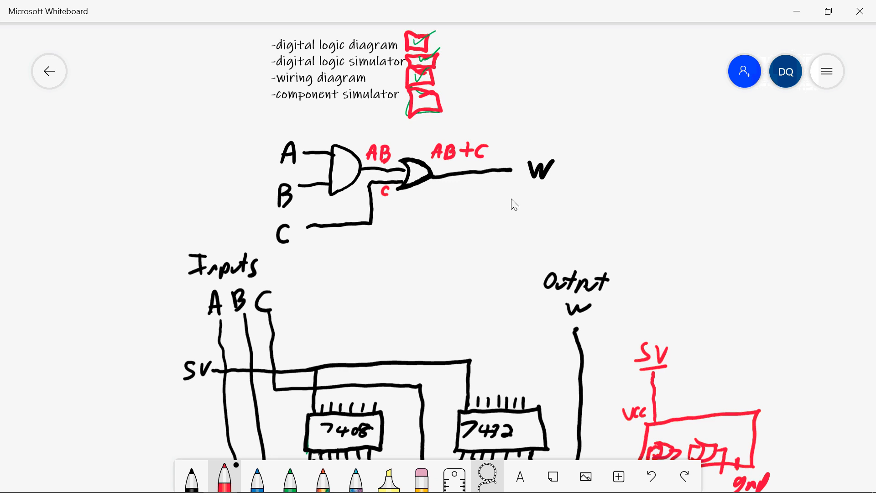
scroll(413, 201, up, 5)
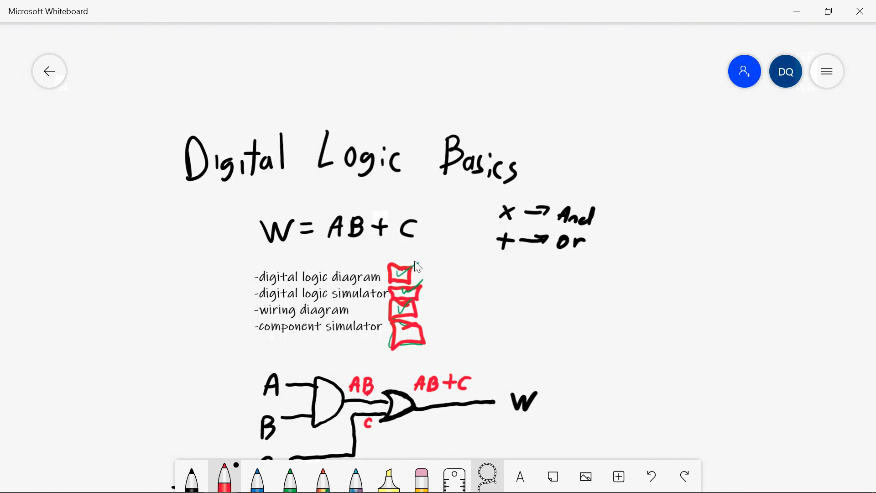
scroll(366, 257, down, 10)
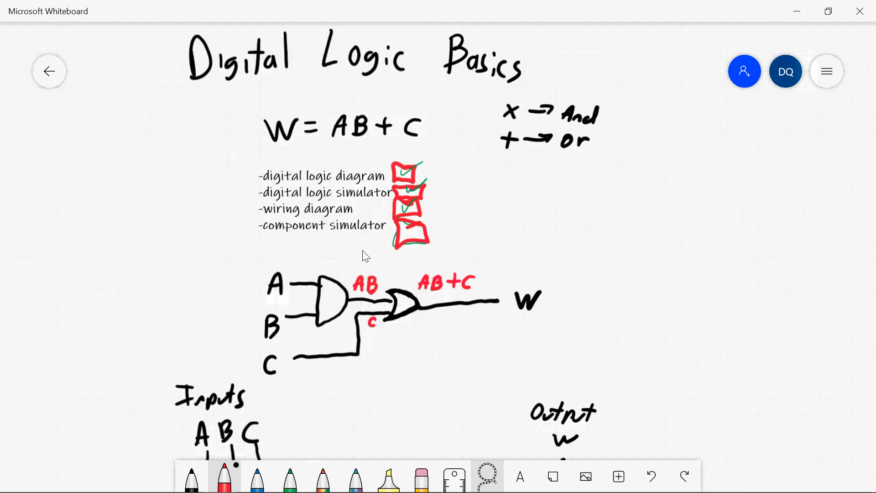
scroll(362, 251, up, 1)
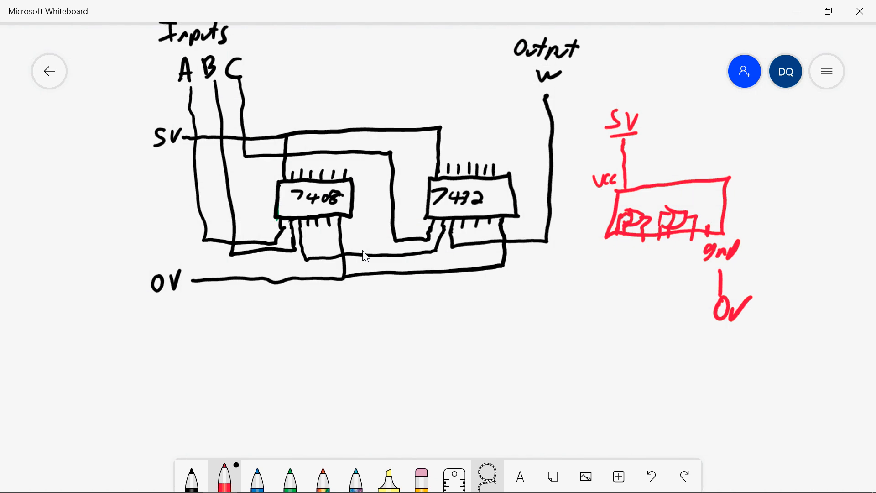
In Tinkercad, wire the left pins of the three slideswitches at columns 1, 4 and 7 to the upper + rail
key(alt+Tab)
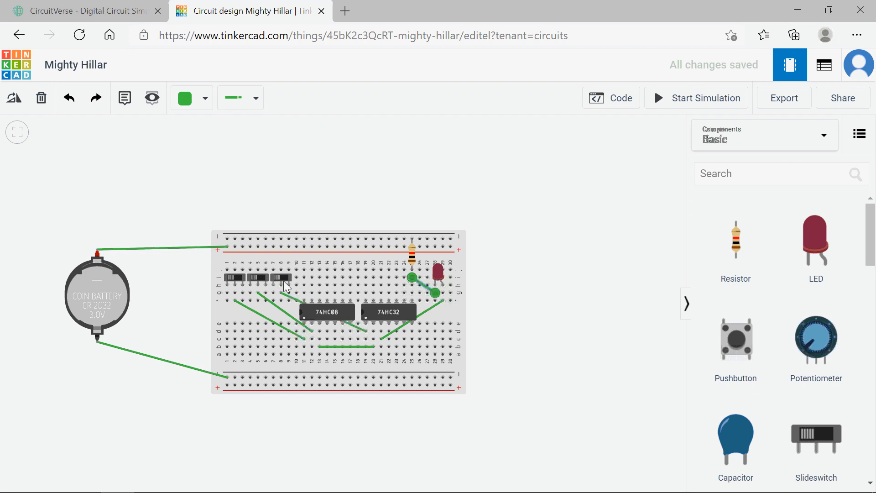
click(230, 278)
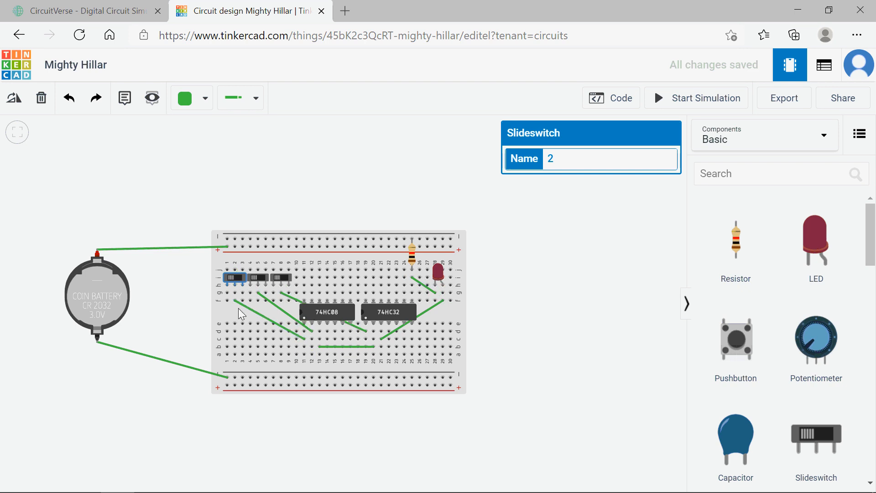
click(226, 270)
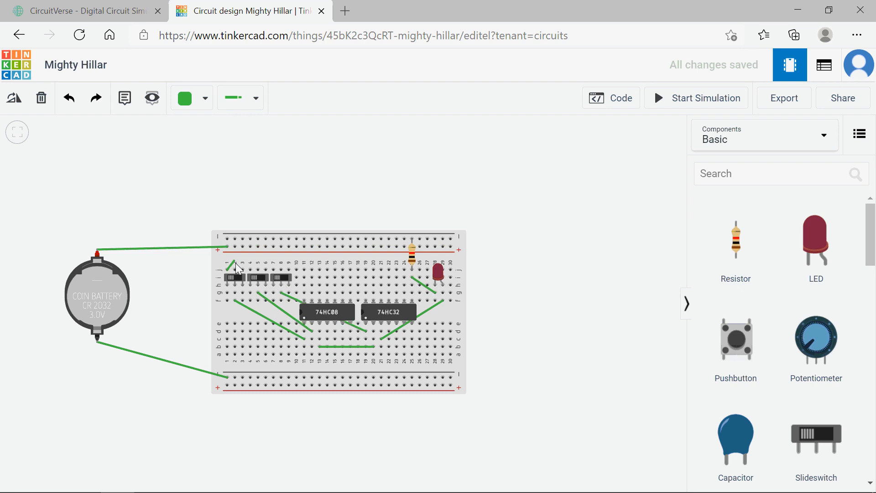
click(235, 246)
click(249, 271)
click(253, 247)
click(274, 267)
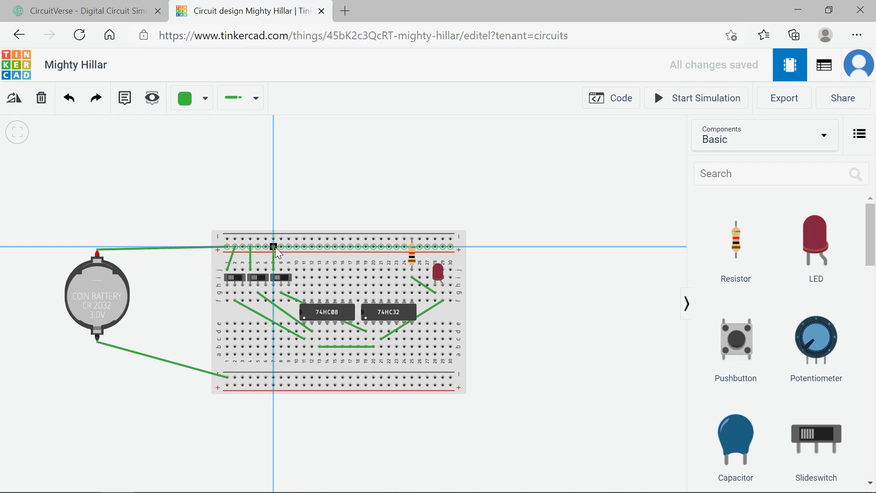
click(275, 247)
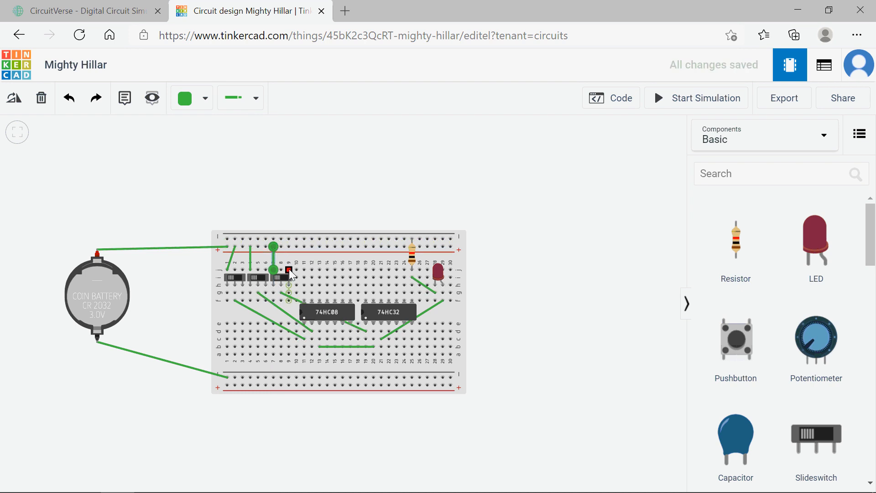
Wire the right pins of the three slideswitches at columns 9, 6 and 3 to the upper − rail
click(289, 268)
click(290, 239)
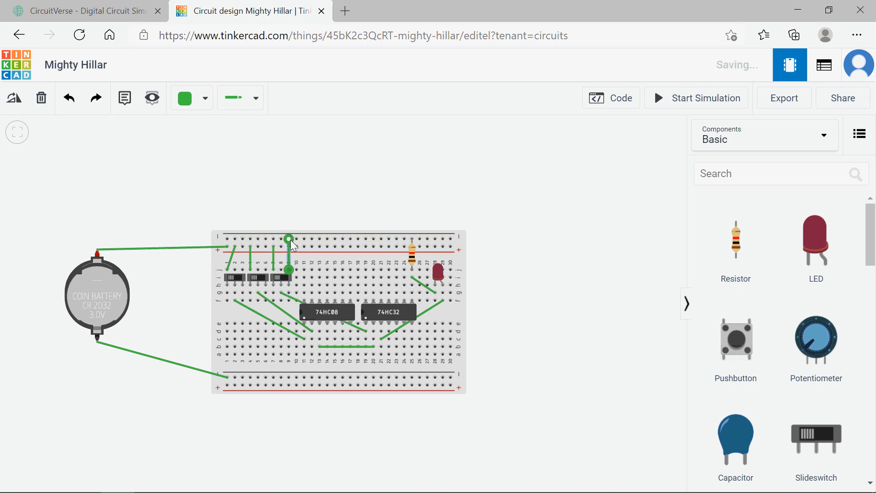
click(266, 270)
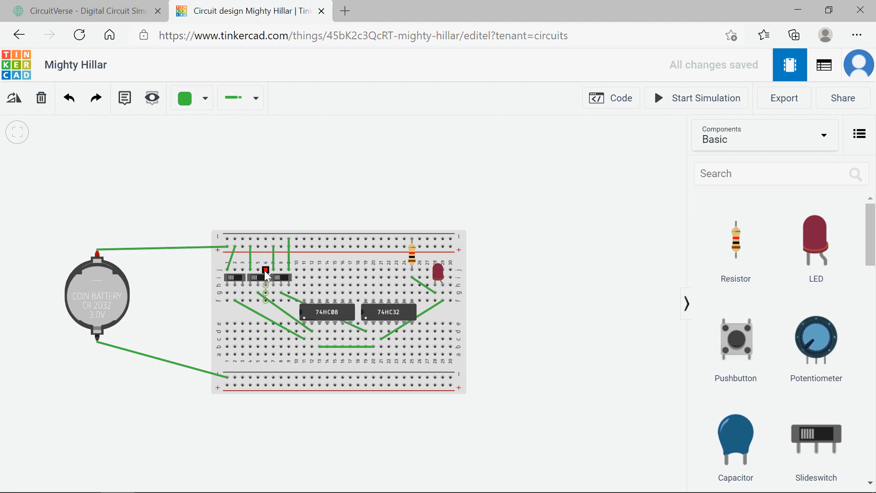
click(267, 240)
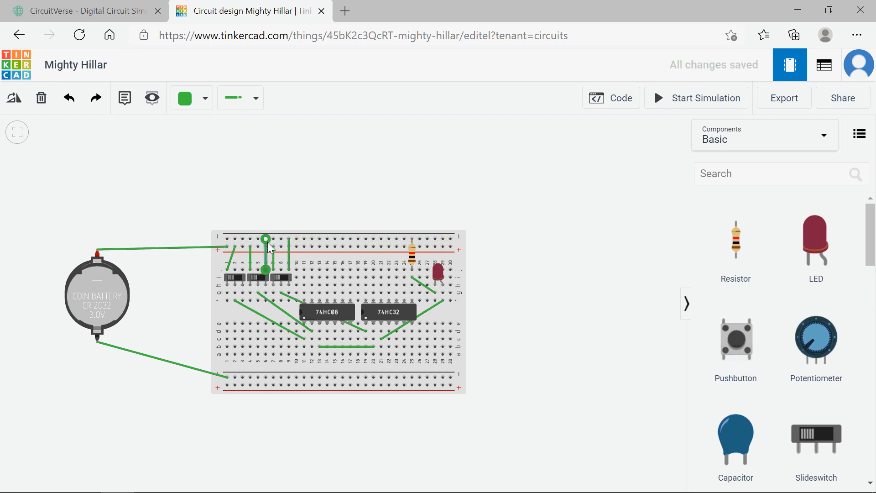
click(245, 270)
click(244, 238)
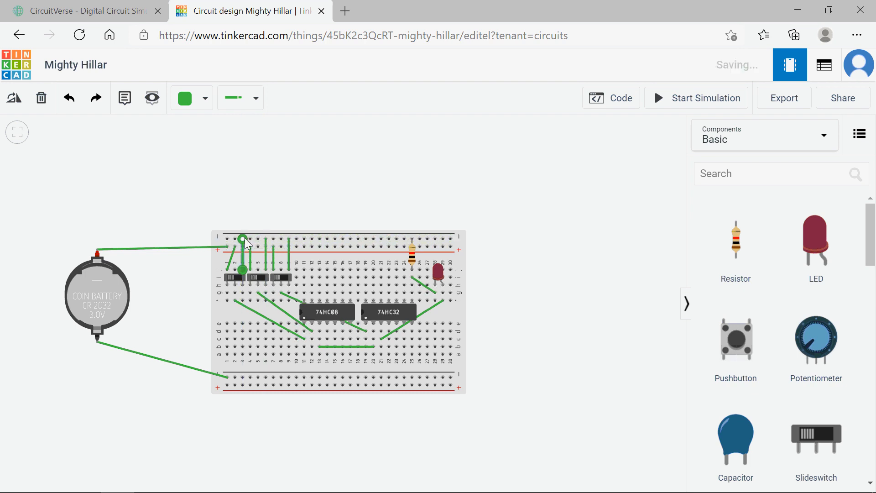
Connect the upper and lower − rails at column 30 with a wire bent around the outside of the breadboard
click(451, 238)
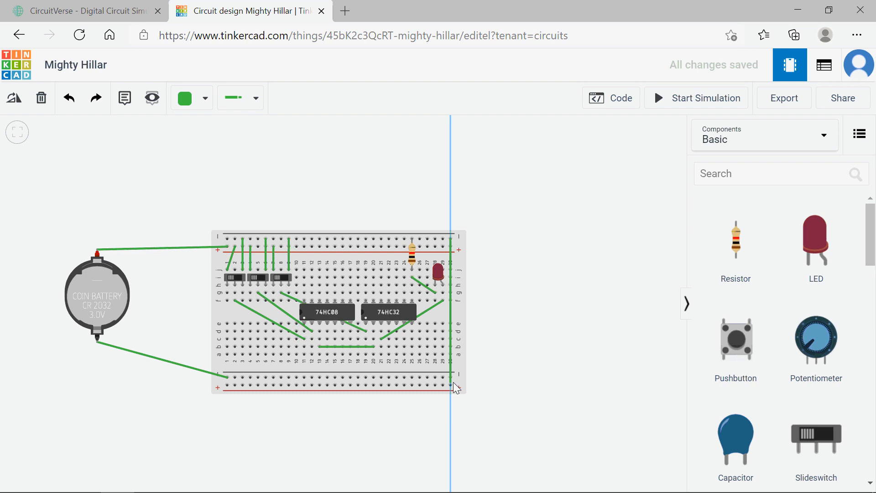
click(502, 292)
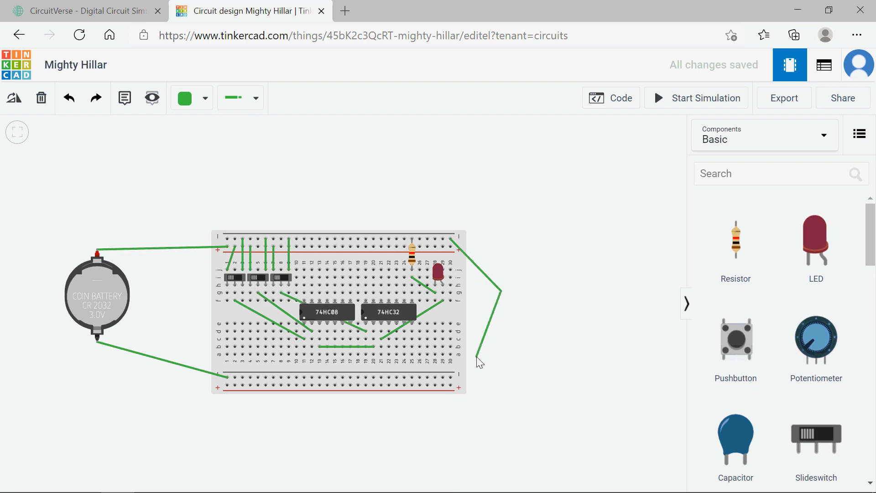
click(453, 379)
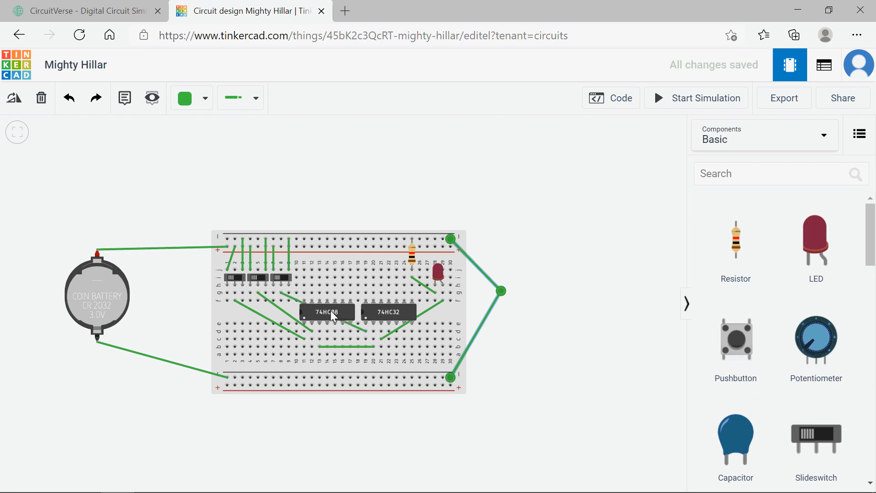
Wire the power pins of the 74HC08 at column 11 and the 74HC32 at column 19 to the upper + rail
click(304, 271)
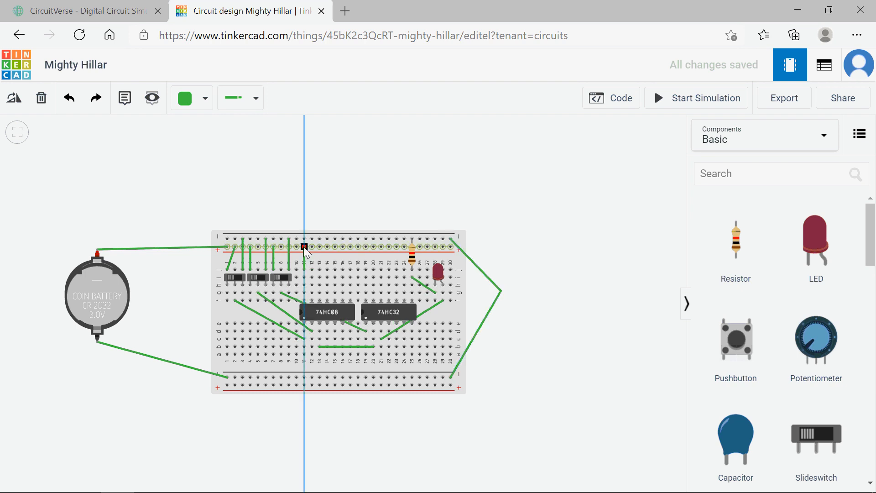
click(304, 246)
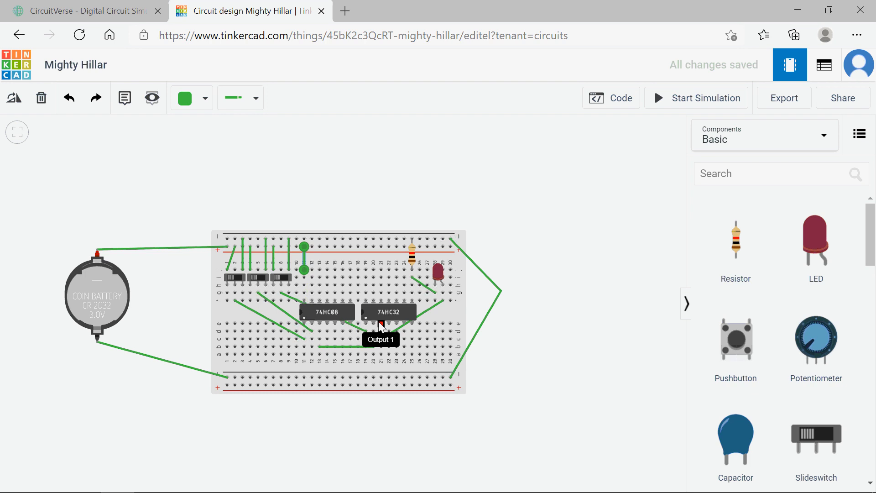
click(366, 270)
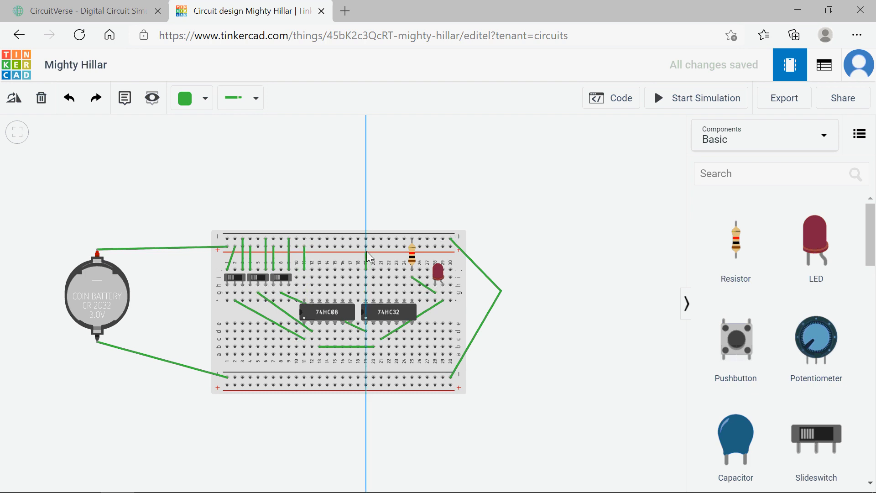
click(366, 246)
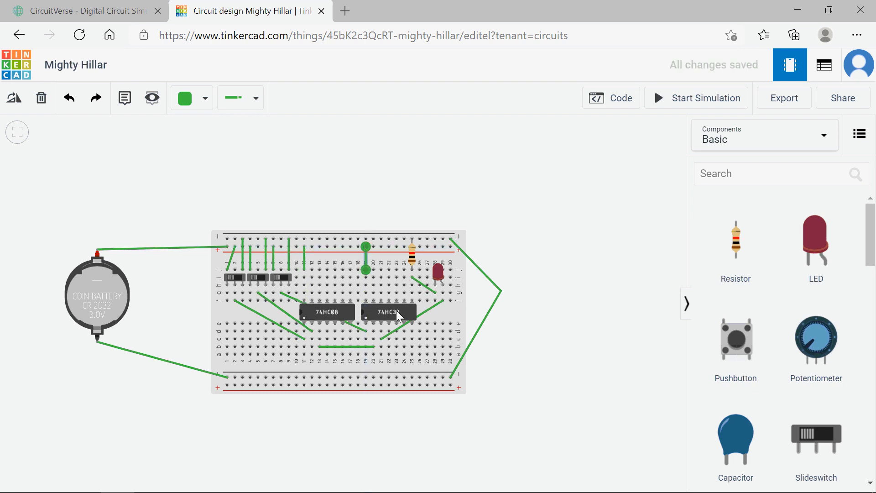
Wire the ground pins of the 74HC08 at column 17 and the 74HC32 at column 25 to the lower − rail
click(351, 339)
click(351, 377)
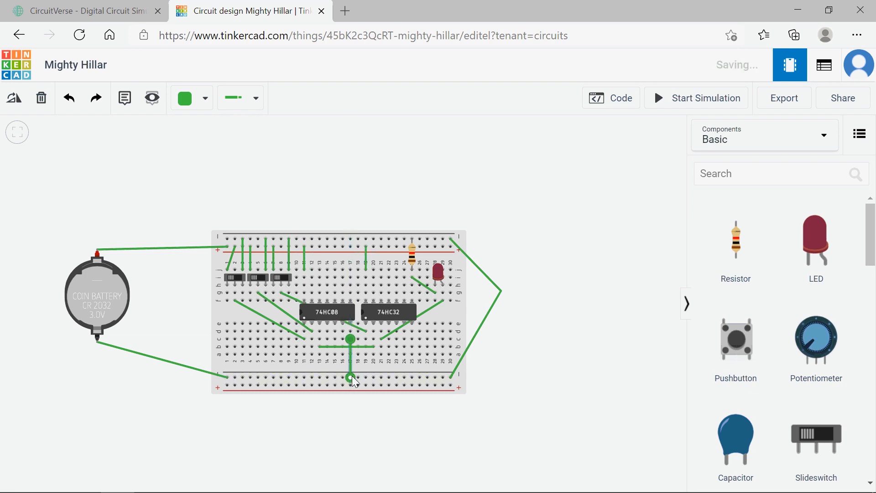
click(412, 332)
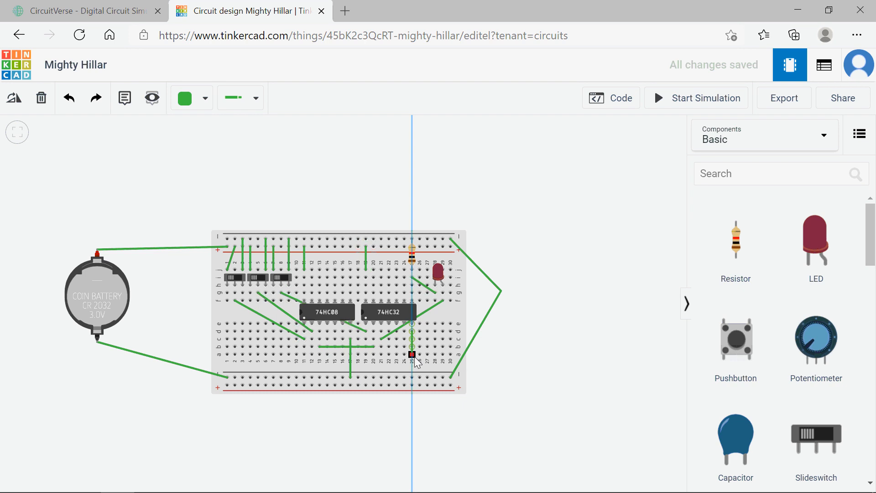
click(412, 377)
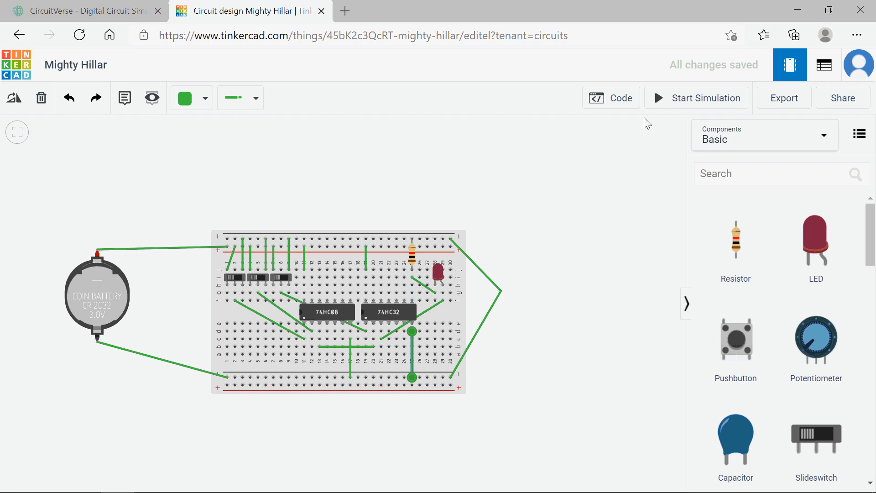
Start the simulation and toggle the three slideswitches until all are off, checking the LED
click(692, 100)
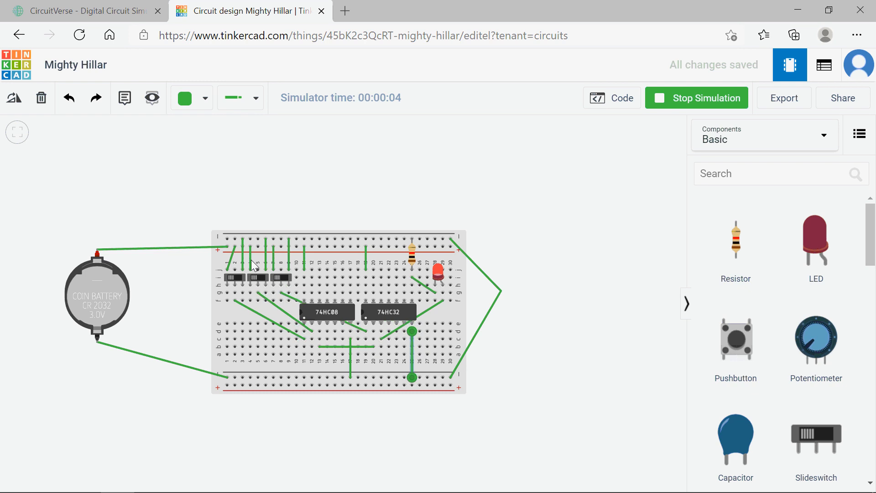
click(281, 277)
click(234, 279)
click(257, 278)
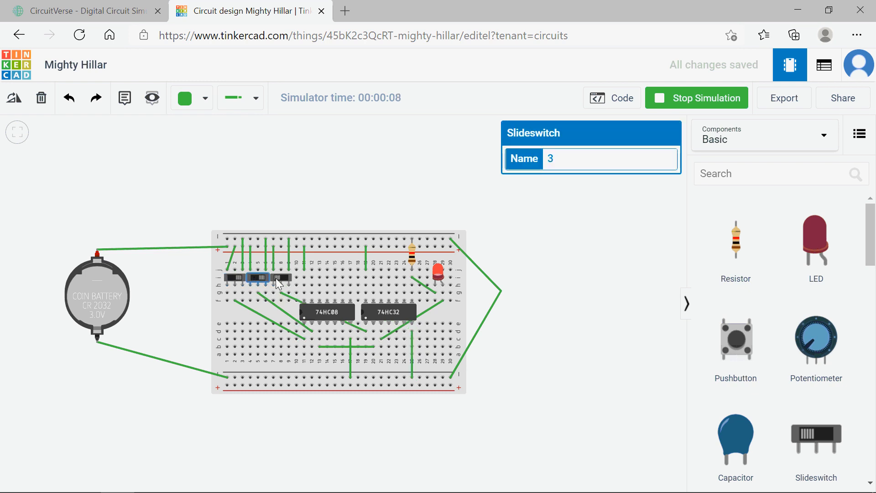
click(278, 279)
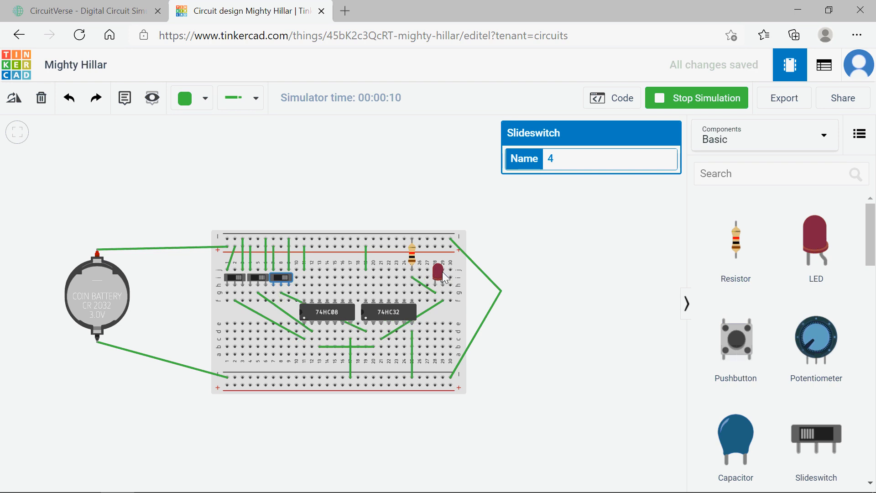
Test the LED with slideswitches A and B on together, and with only slideswitch C on
click(241, 281)
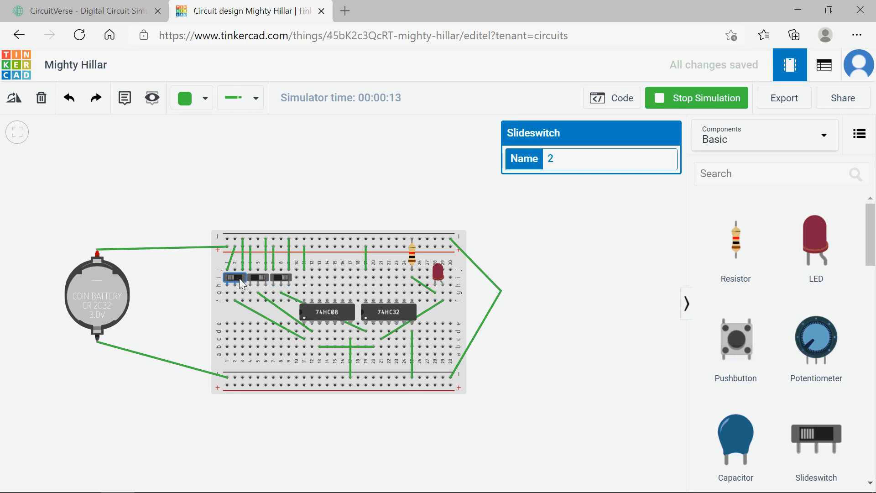
click(264, 283)
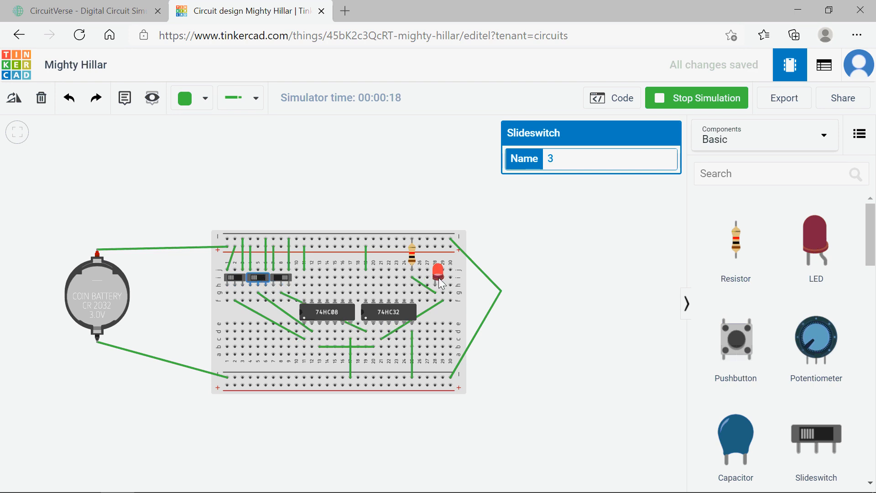
click(261, 282)
click(235, 280)
click(287, 282)
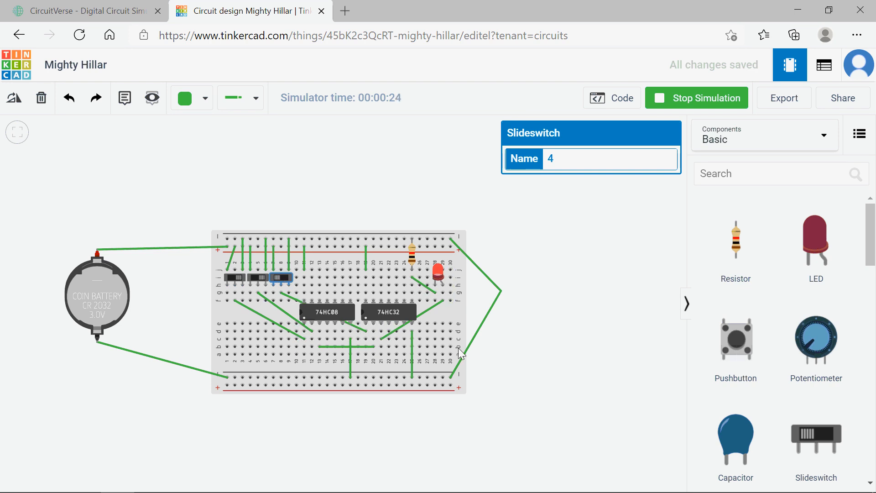
Retest the LED with A and B on and C off, with only A on, with only C on, and with all three off
click(285, 280)
click(260, 278)
click(238, 280)
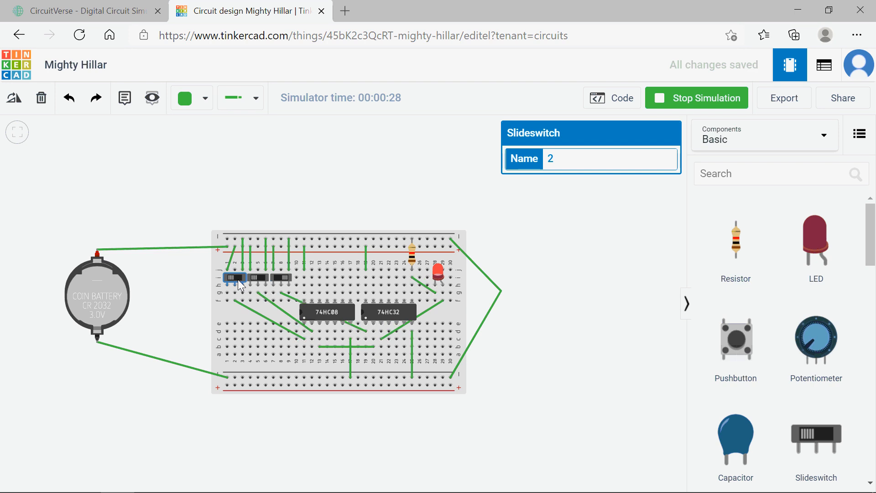
click(260, 279)
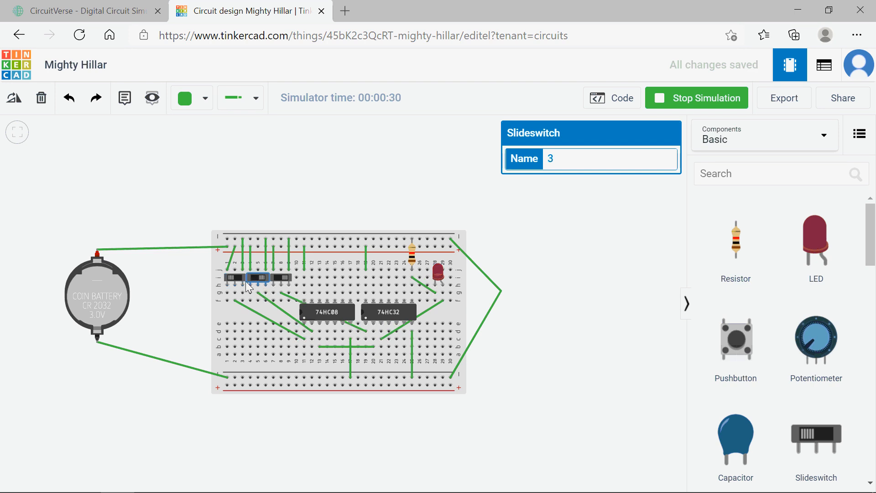
click(229, 277)
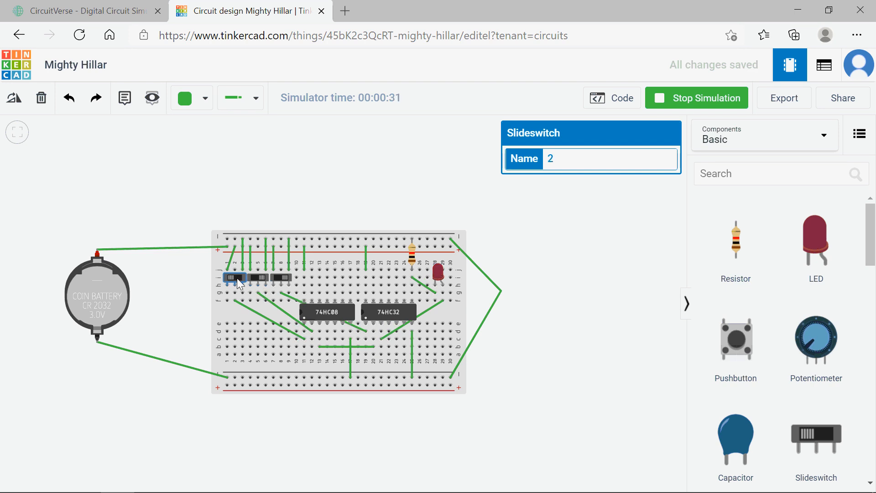
click(281, 279)
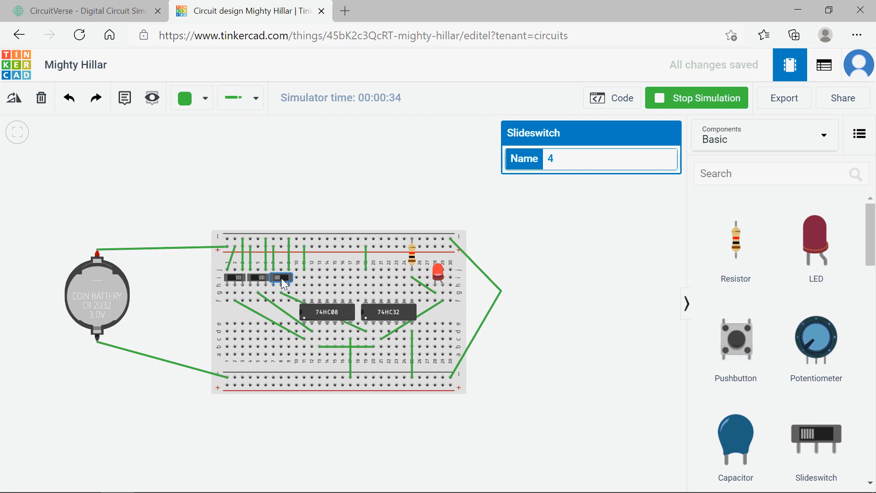
click(283, 280)
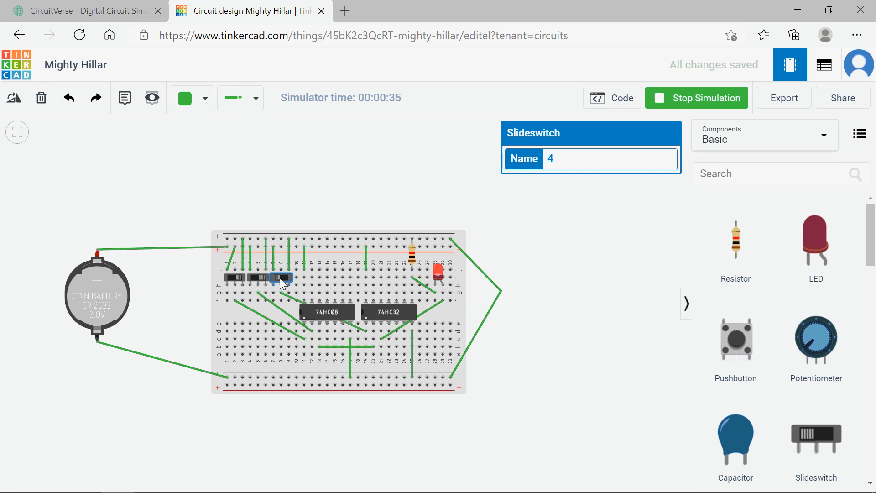
Rename the circuit design as AB+C
click(83, 64)
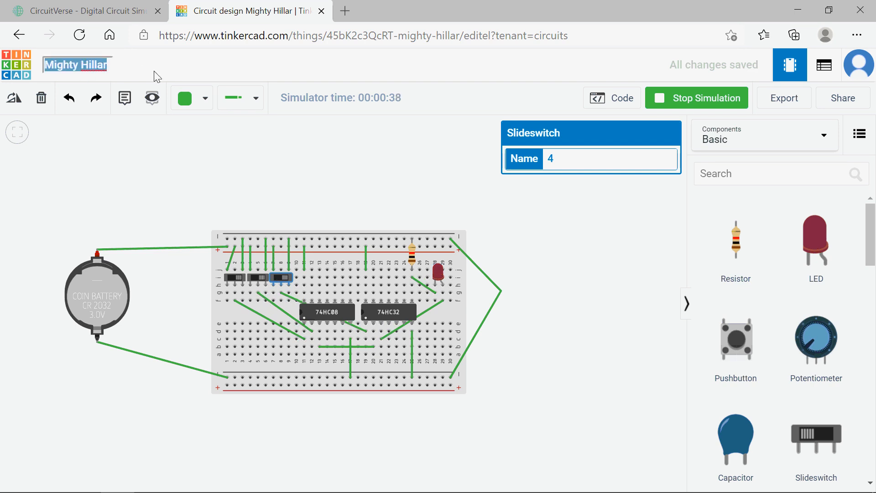
text(a)
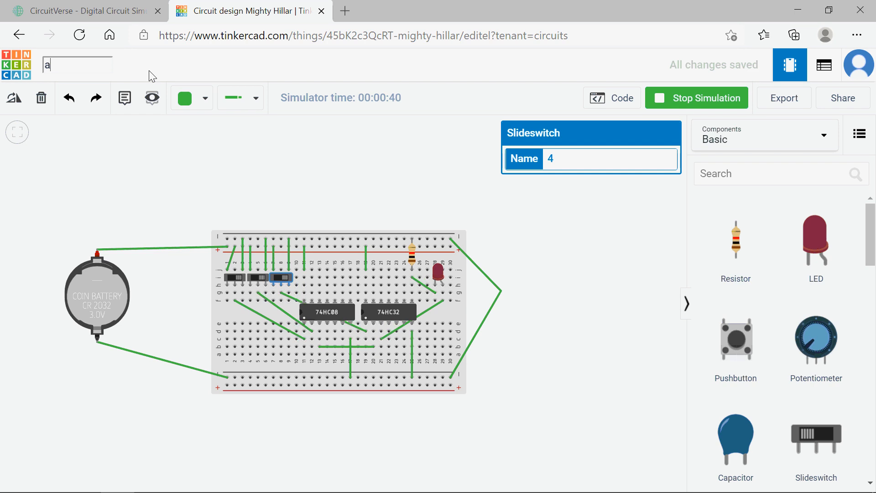
key(BackSpace)
text(AB+C)
key(Return)
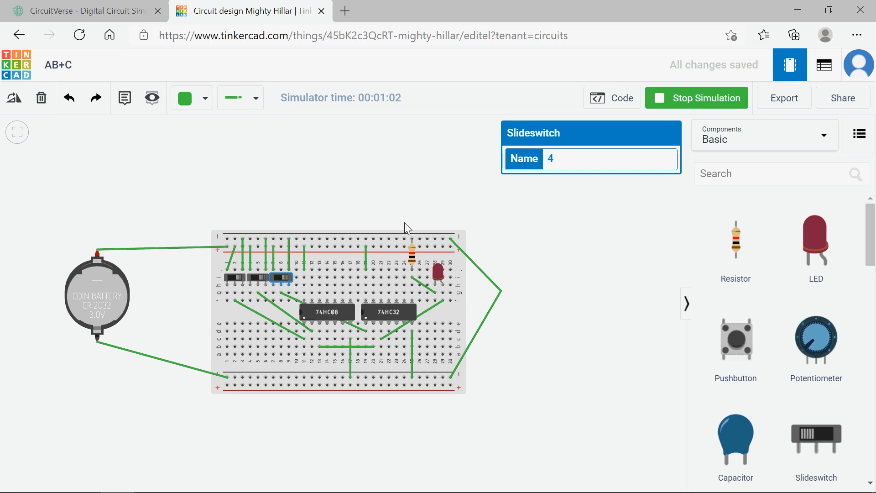
Switch to Microsoft Whiteboard and draw a green check mark in the red box beside "component simulator"
key(alt+Tab)
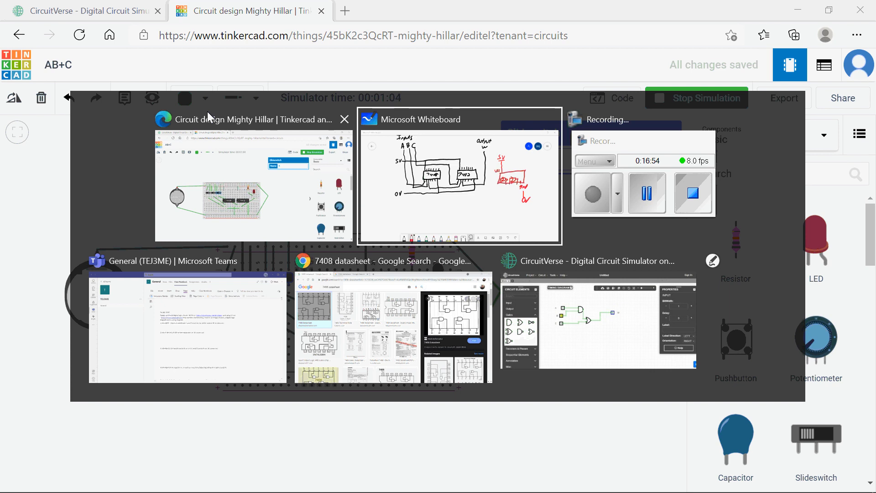
scroll(208, 112, up, 10)
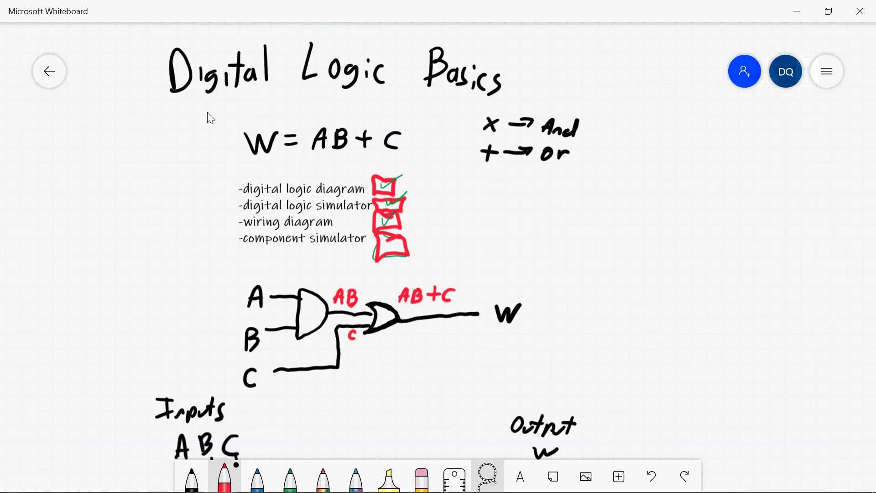
scroll(211, 118, up, 1)
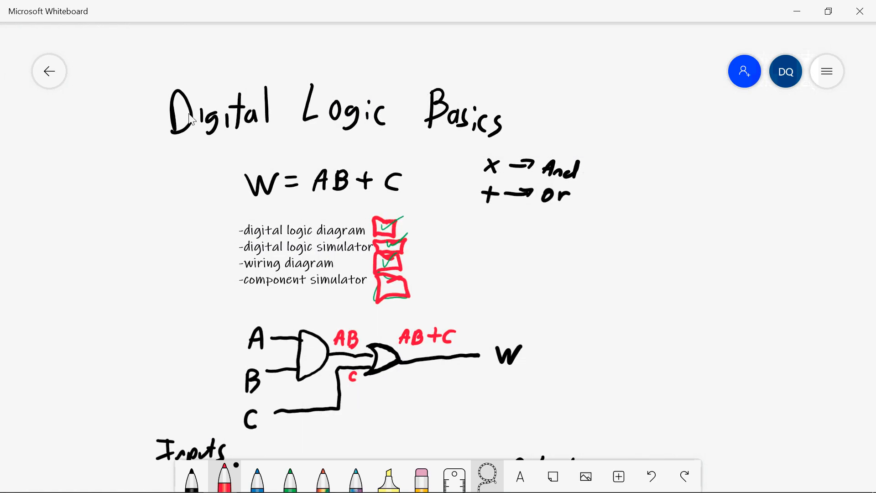
click(291, 477)
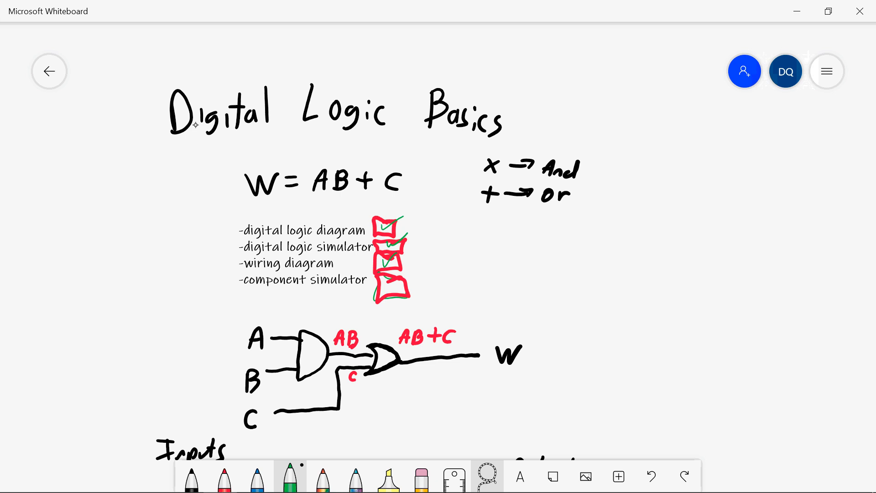
drag(391, 282, 413, 271)
scroll(114, 124, down, 2)
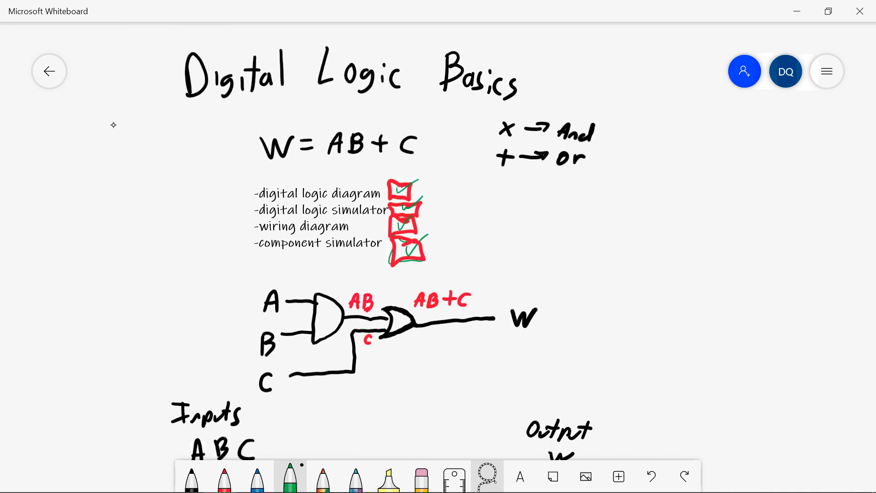
Switch to the CircuitVerse simulator and set inputs A, B and C to 0 to check output W
key(alt+Tab)
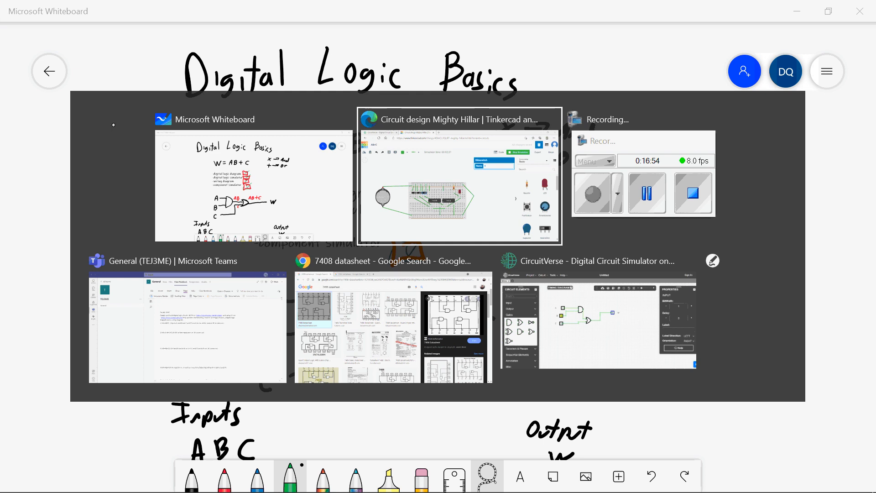
key(alt+Tab)
key(alt+Tab)
key(alt+Tab)
key(alt+Tab)
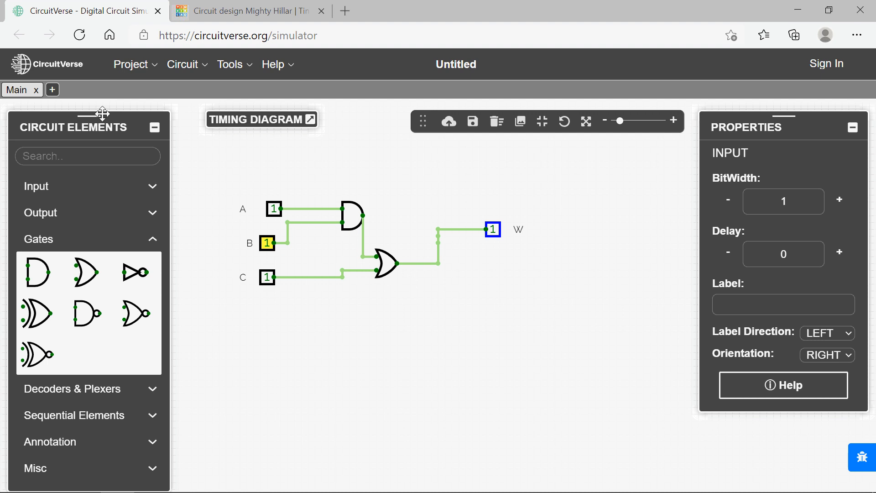
click(273, 214)
click(267, 243)
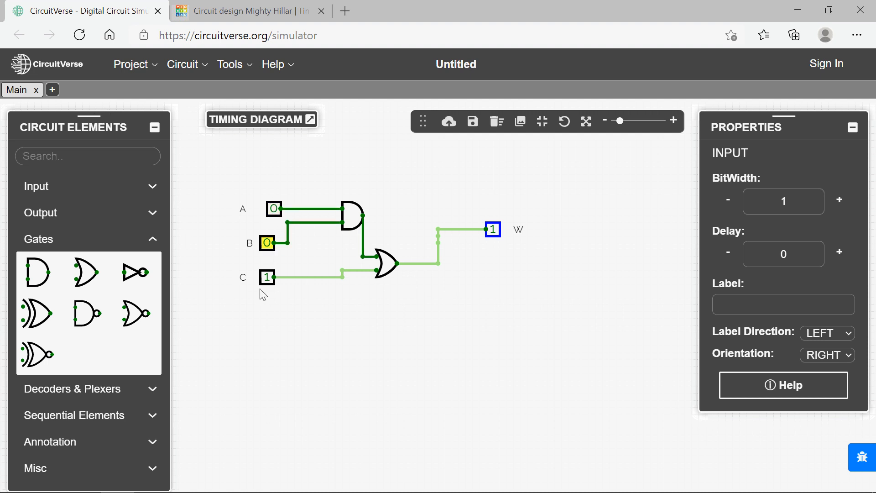
click(266, 279)
click(274, 242)
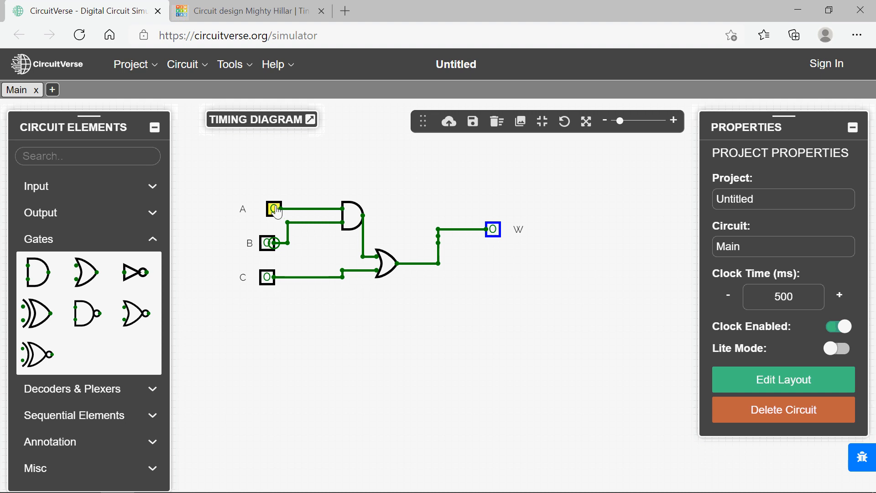
Test output W with A and B at 1, all three inputs at 1, only C at 1, all at 0, and only B at 1
click(277, 210)
click(269, 244)
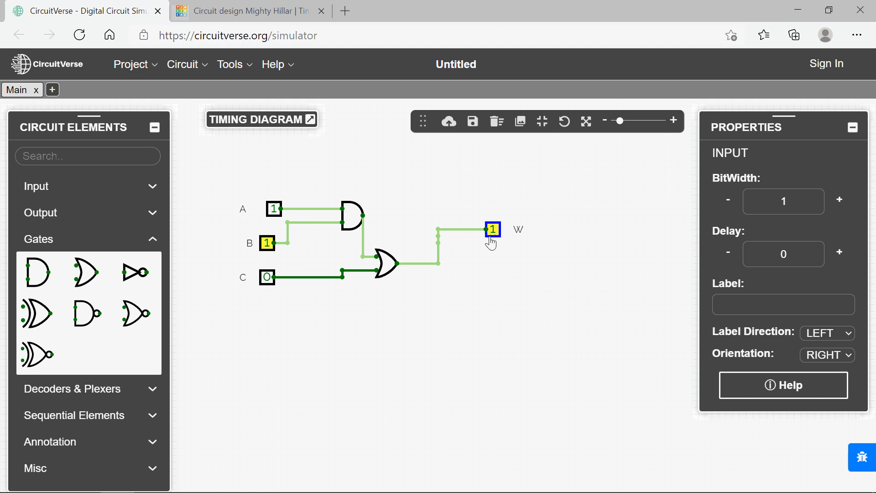
click(267, 277)
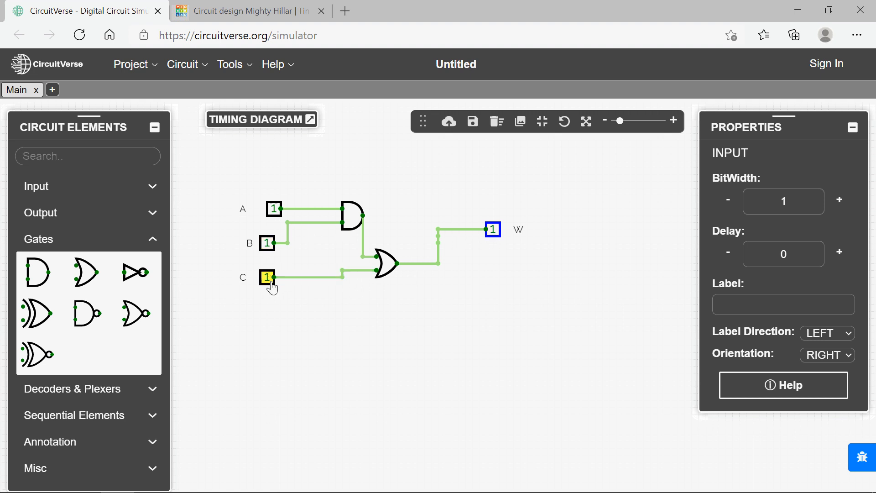
click(268, 242)
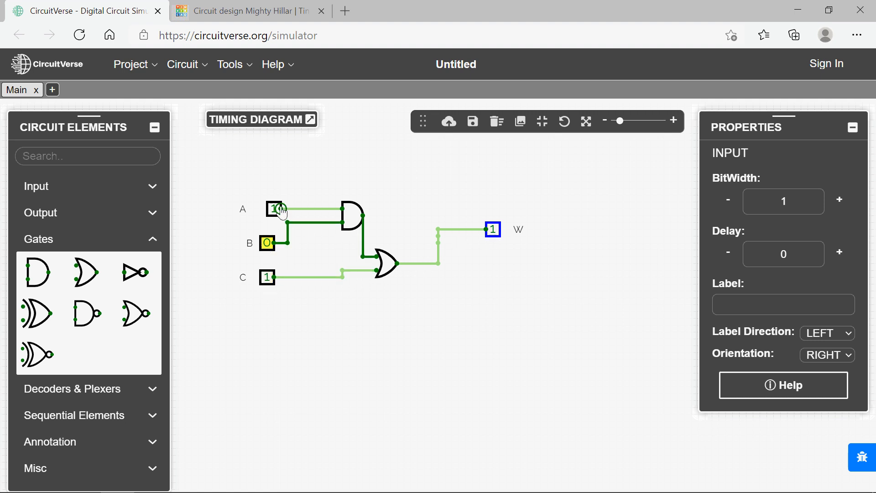
click(274, 210)
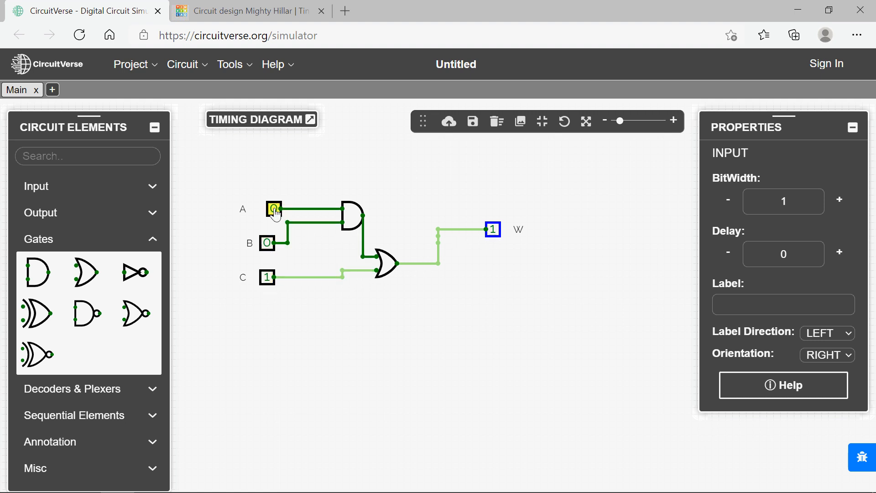
click(268, 277)
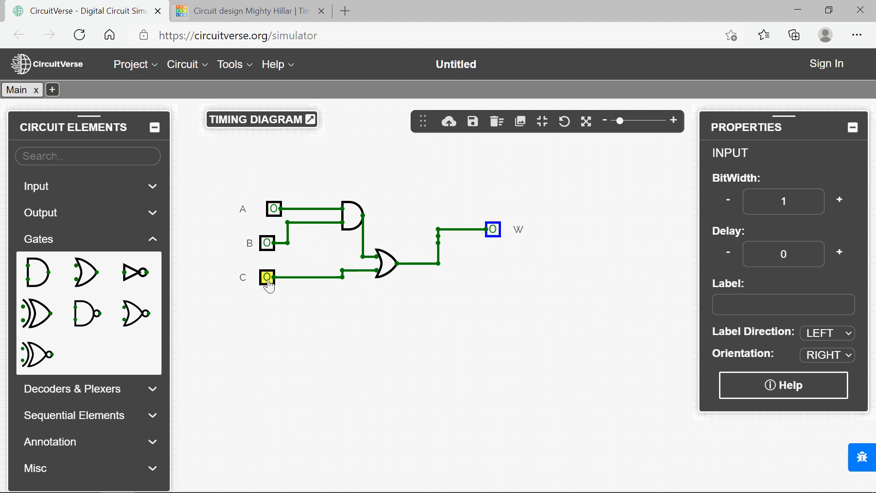
click(268, 243)
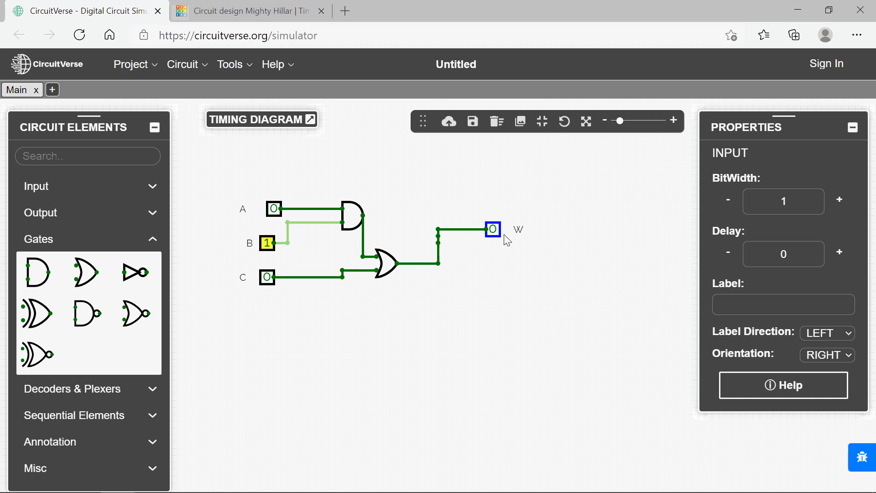
Return to Microsoft Whiteboard and review the 7408/7432 wiring diagram together with the logic gate diagram
key(alt+Tab)
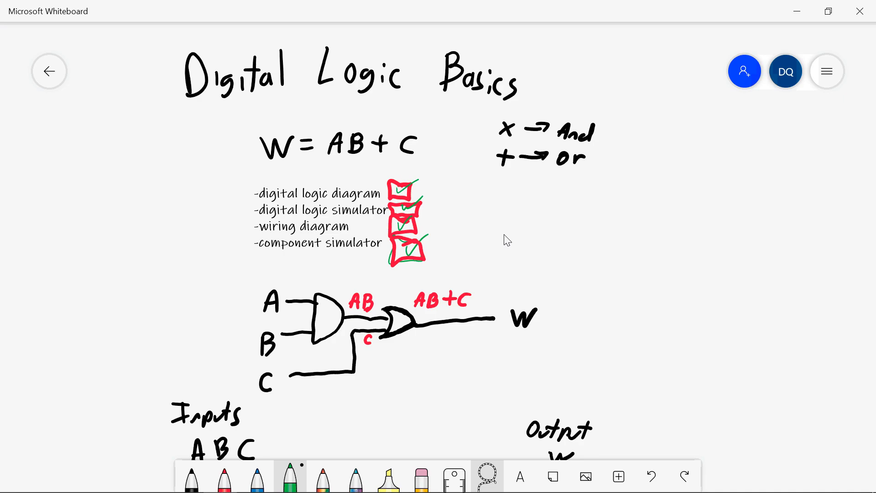
scroll(507, 240, down, 6)
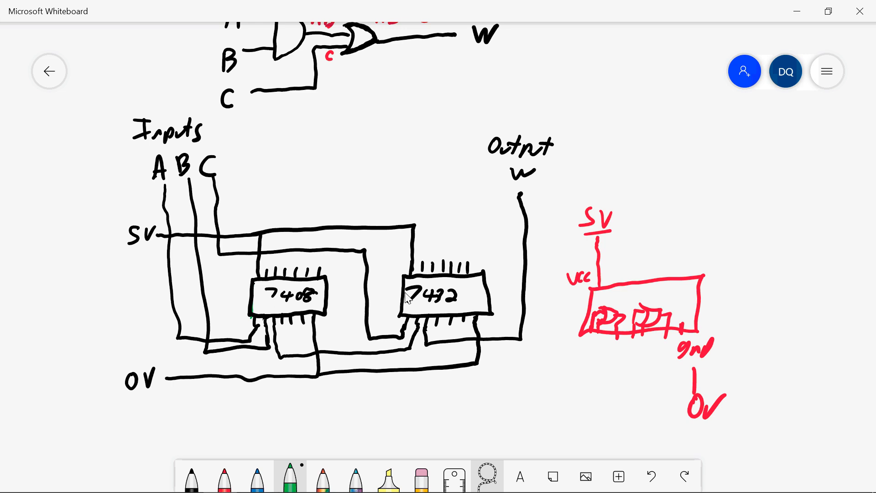
scroll(392, 229, up, 1)
scroll(391, 229, up, 1)
scroll(338, 137, up, 2)
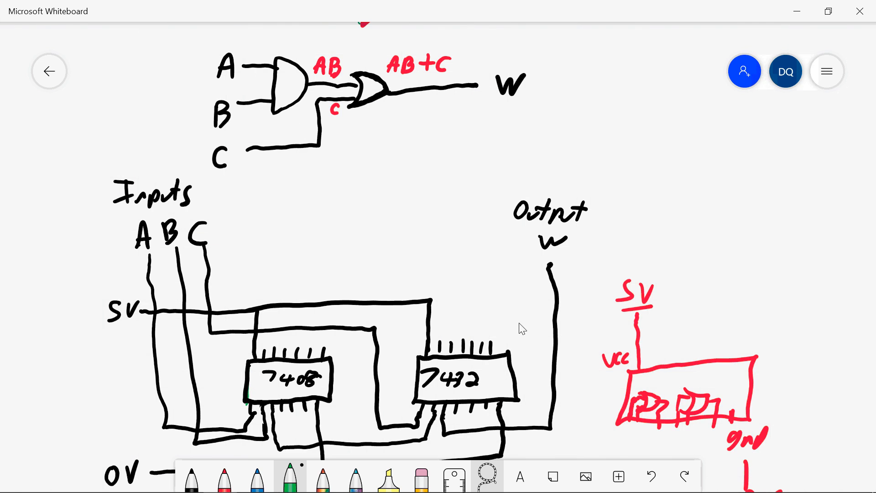
Compare the hand-drawn AB + C gate diagram with the input, output and power wiring of the 7408 and 7432 chips
drag(463, 261, 455, 213)
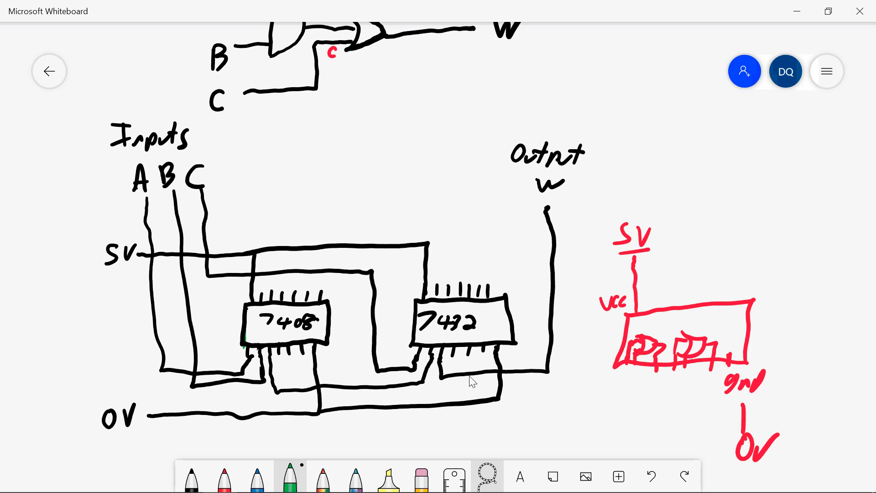
scroll(427, 251, up, 3)
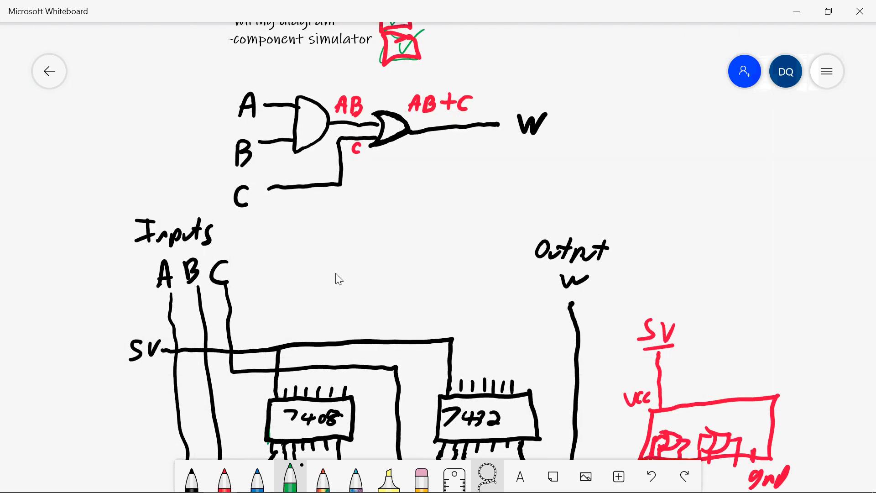
scroll(477, 280, down, 1)
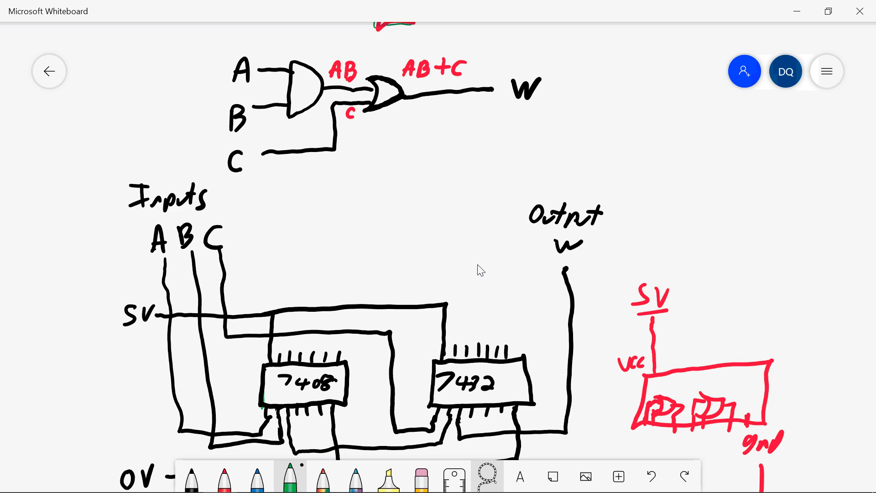
scroll(480, 270, down, 1)
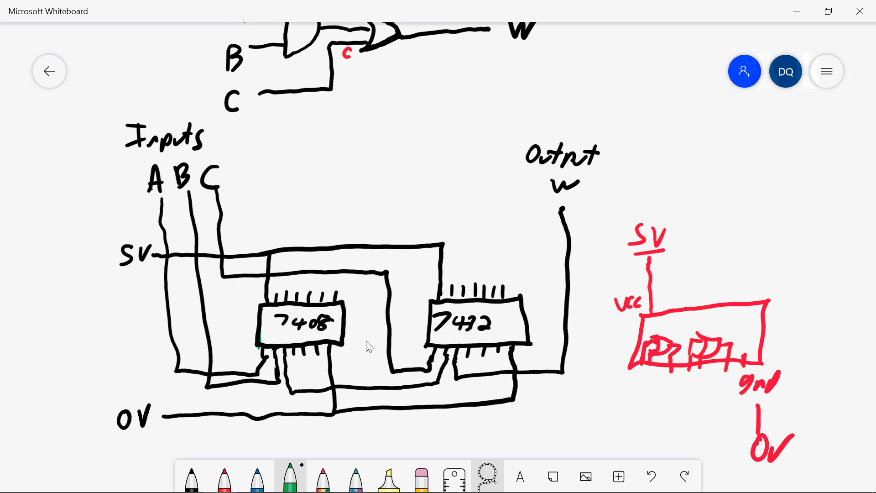
Switch to the Tinkercad breadboard circuit and the CircuitVerse logic circuit to compare the two simulations
key(alt+Tab)
key(alt+Tab)
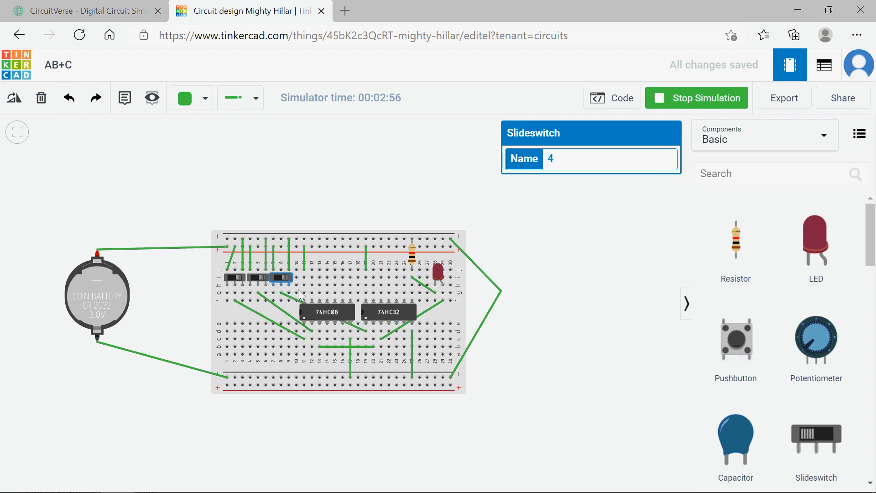
key(alt+Tab)
key(alt+Tab)
key(Tab)
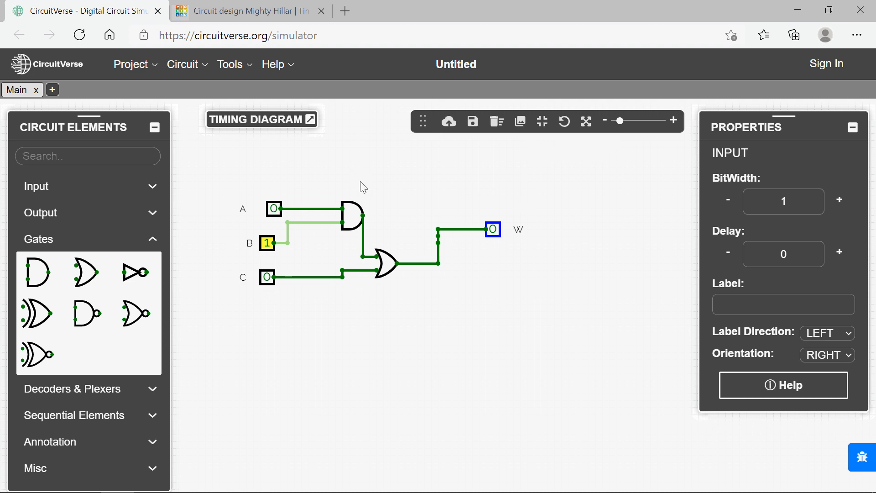
Switch back to Microsoft Whiteboard and view the gate diagram and the whole chip wiring diagram together
key(alt+Tab)
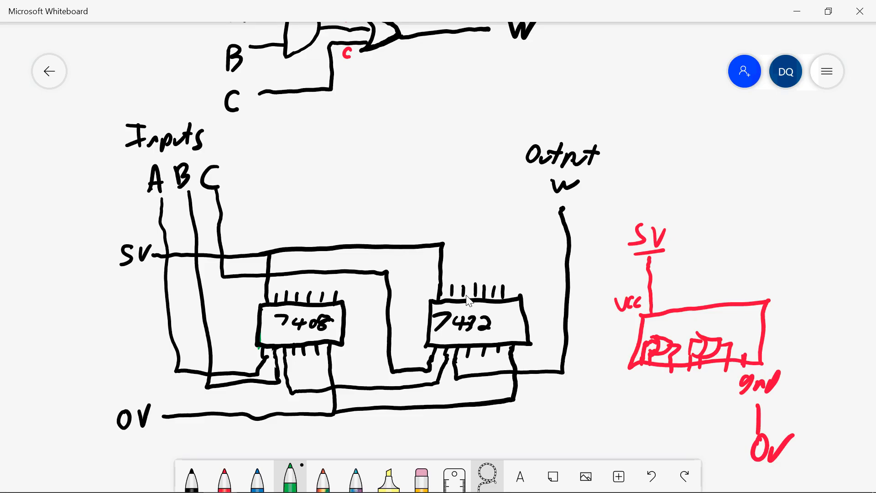
scroll(456, 299, up, 2)
scroll(451, 174, down, 4)
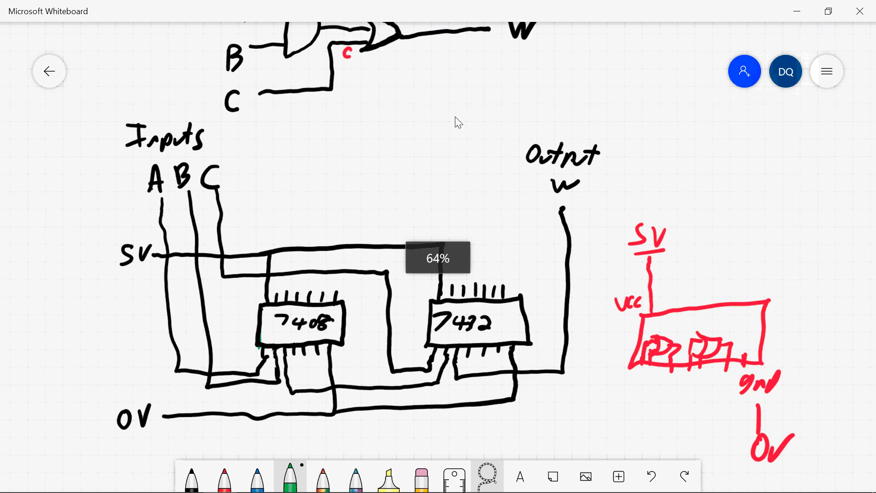
scroll(367, 65, up, 2)
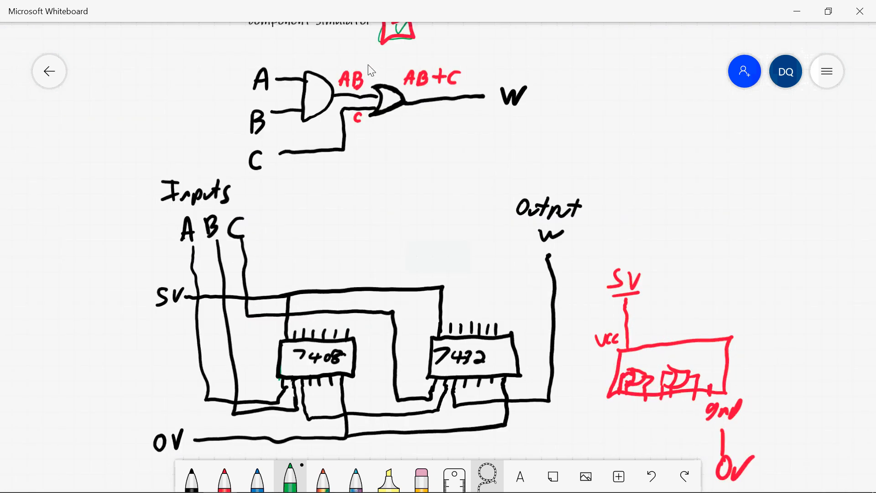
scroll(368, 65, down, 1)
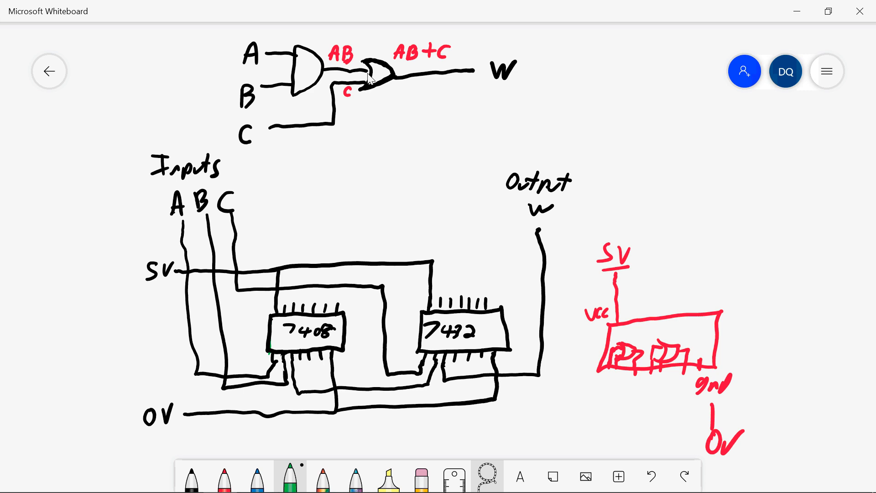
key(alt+Tab)
key(alt+Tab)
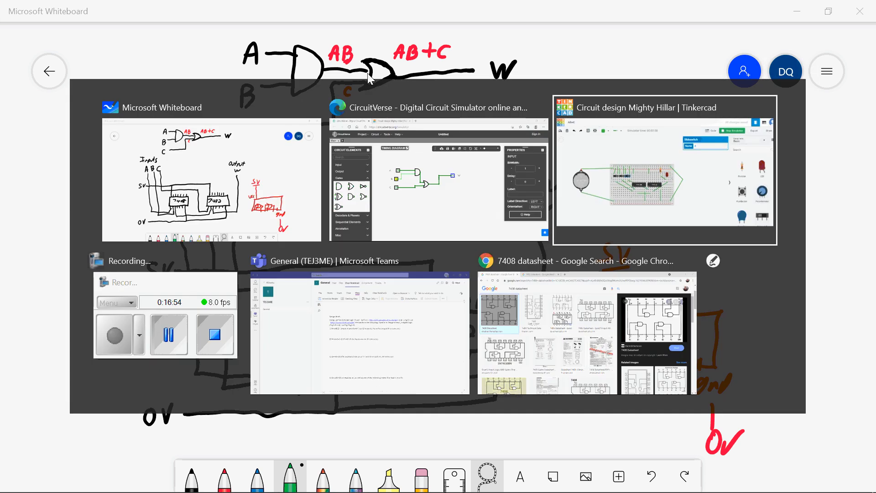
key(alt+Tab)
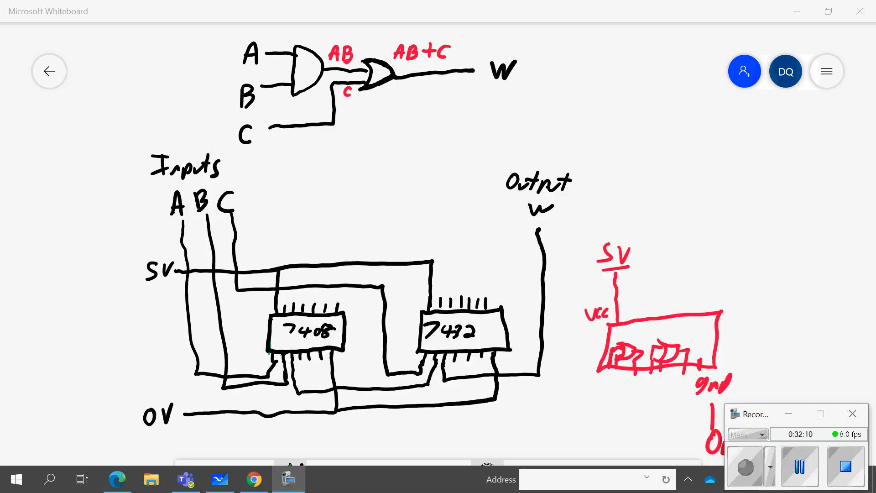